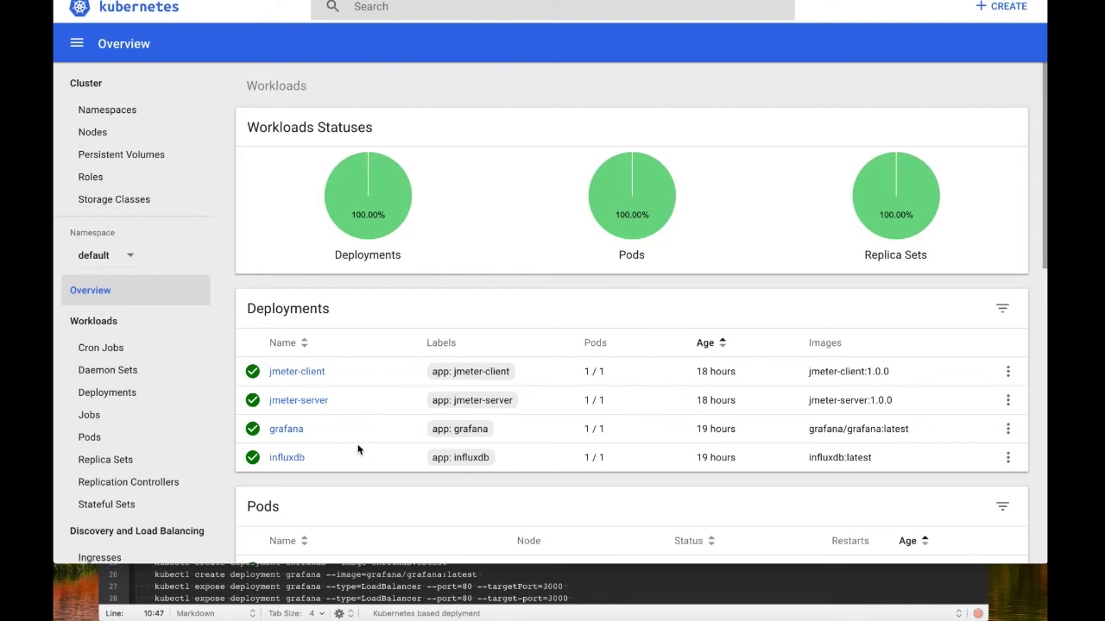
Point the shell at minikube's Docker environment with eval $(minikube docker-env).
{"action": "scroll", "coordinate": [359, 449], "scroll_direction": "down", "scroll_amount": 1}
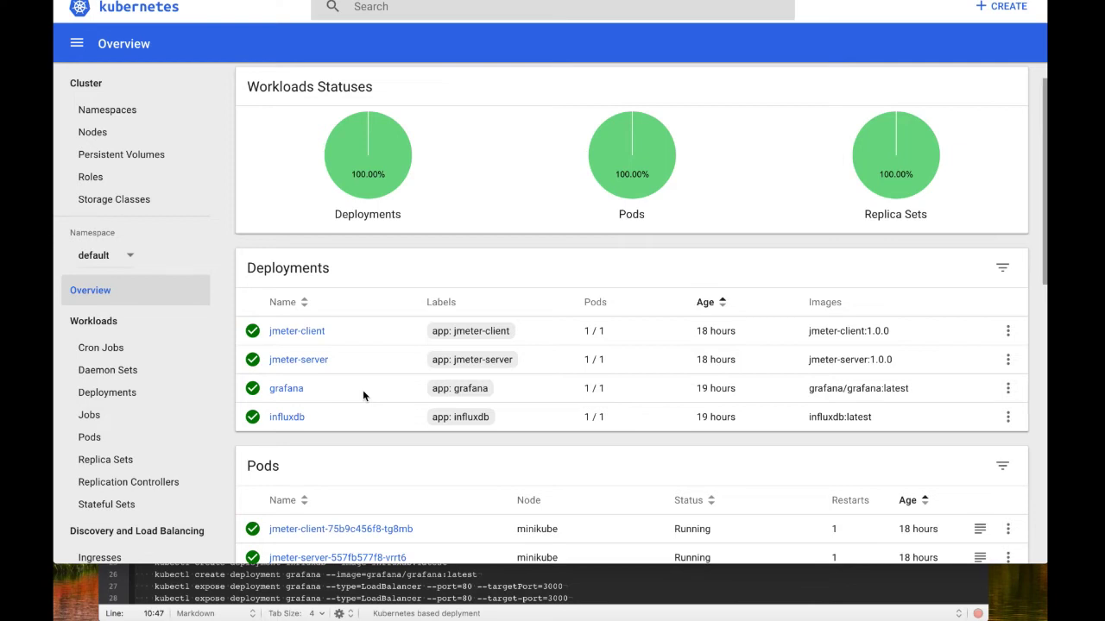
{"action": "scroll", "coordinate": [363, 391], "scroll_direction": "down", "scroll_amount": 1}
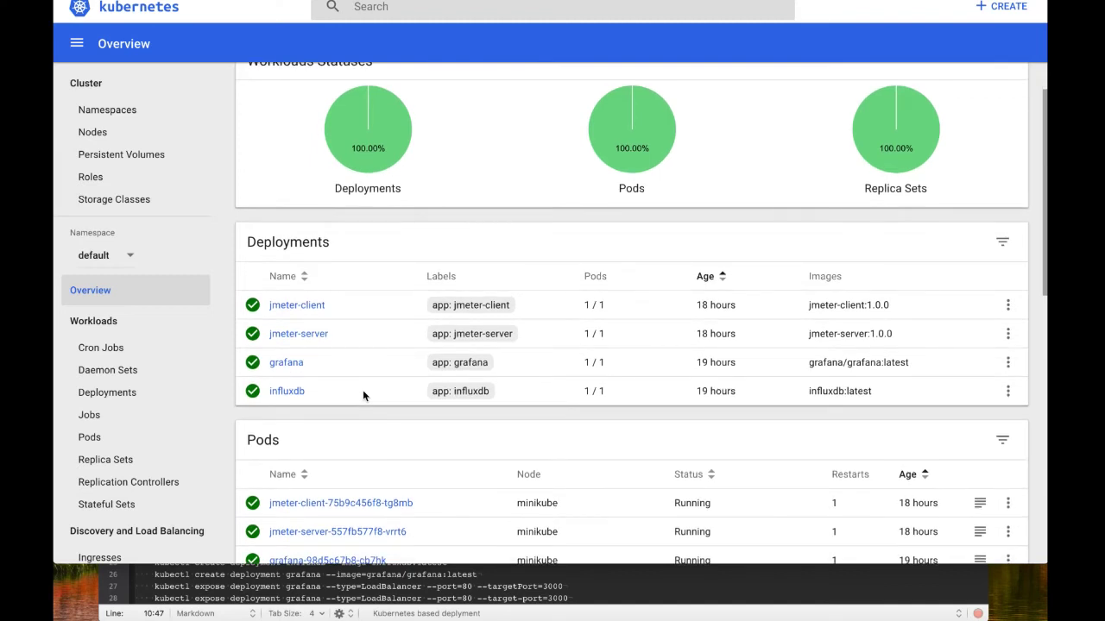
{"action": "scroll", "coordinate": [364, 395], "scroll_direction": "down", "scroll_amount": 1}
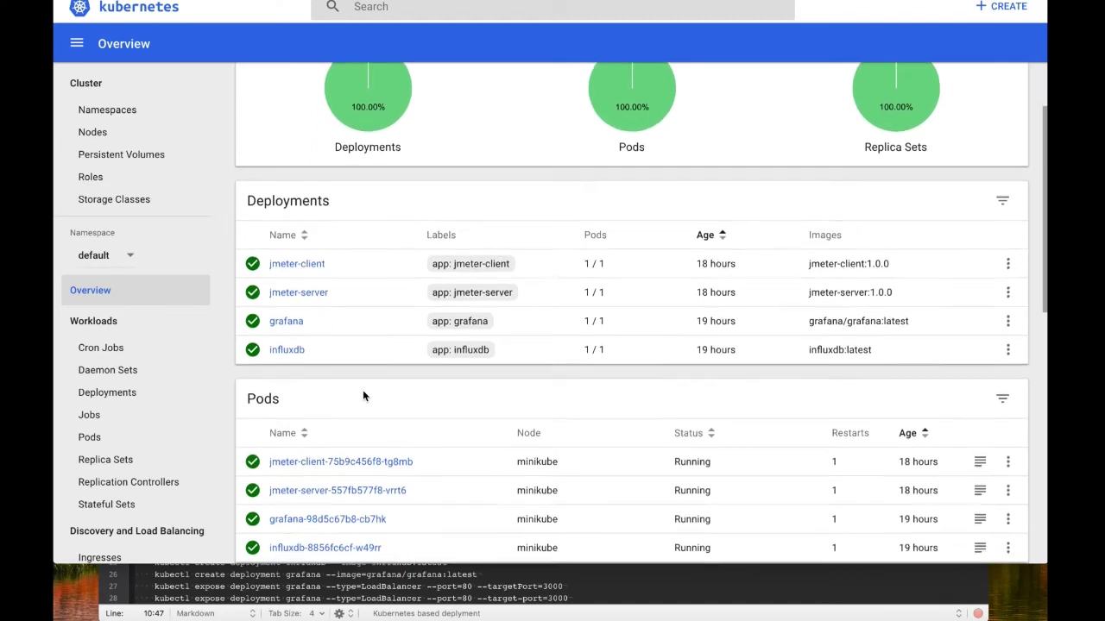
{"action": "scroll", "coordinate": [363, 396], "scroll_direction": "down", "scroll_amount": 2}
{"action": "scroll", "coordinate": [364, 395], "scroll_direction": "down", "scroll_amount": 1}
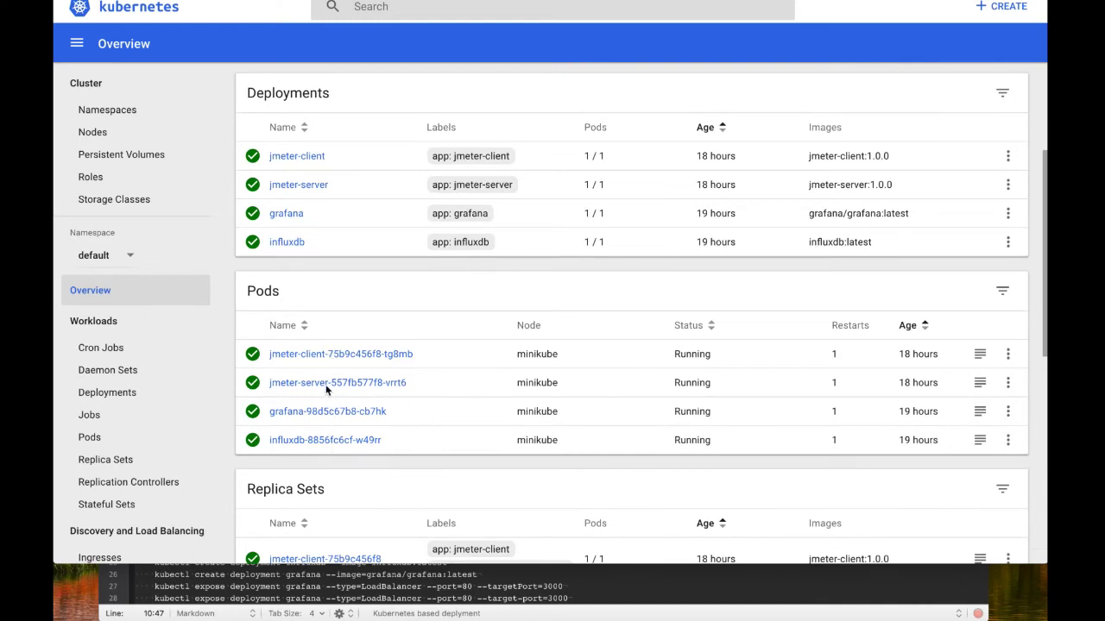
{"action": "scroll", "coordinate": [326, 429], "scroll_direction": "down", "scroll_amount": 4}
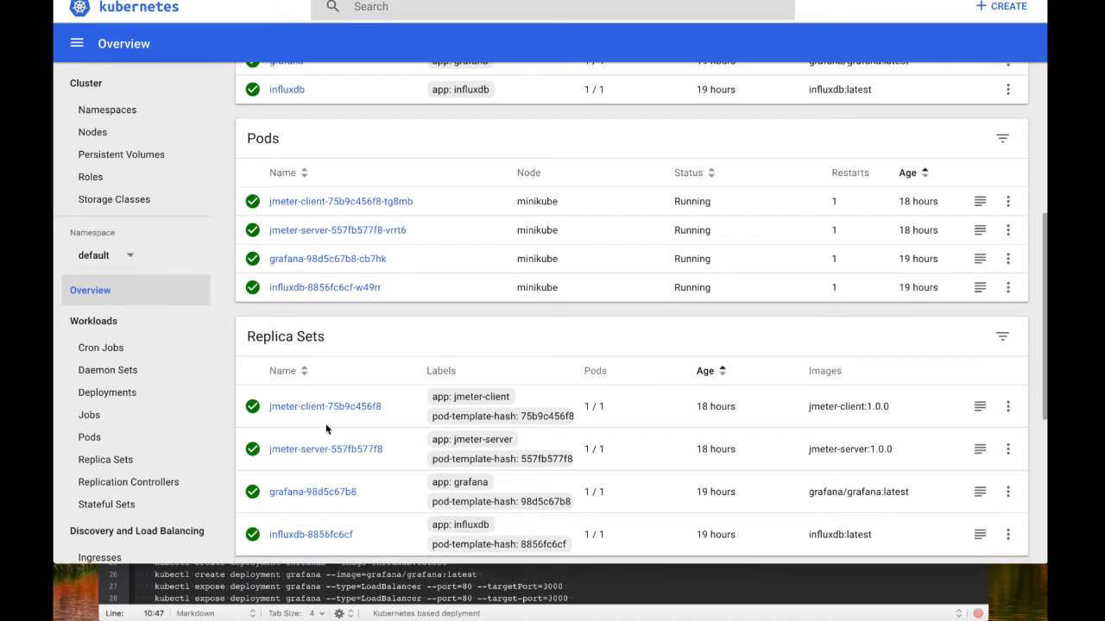
{"action": "scroll", "coordinate": [326, 429], "scroll_direction": "down", "scroll_amount": 2}
{"action": "scroll", "coordinate": [326, 429], "scroll_direction": "down", "scroll_amount": 3}
{"action": "scroll", "coordinate": [325, 429], "scroll_direction": "down", "scroll_amount": 3}
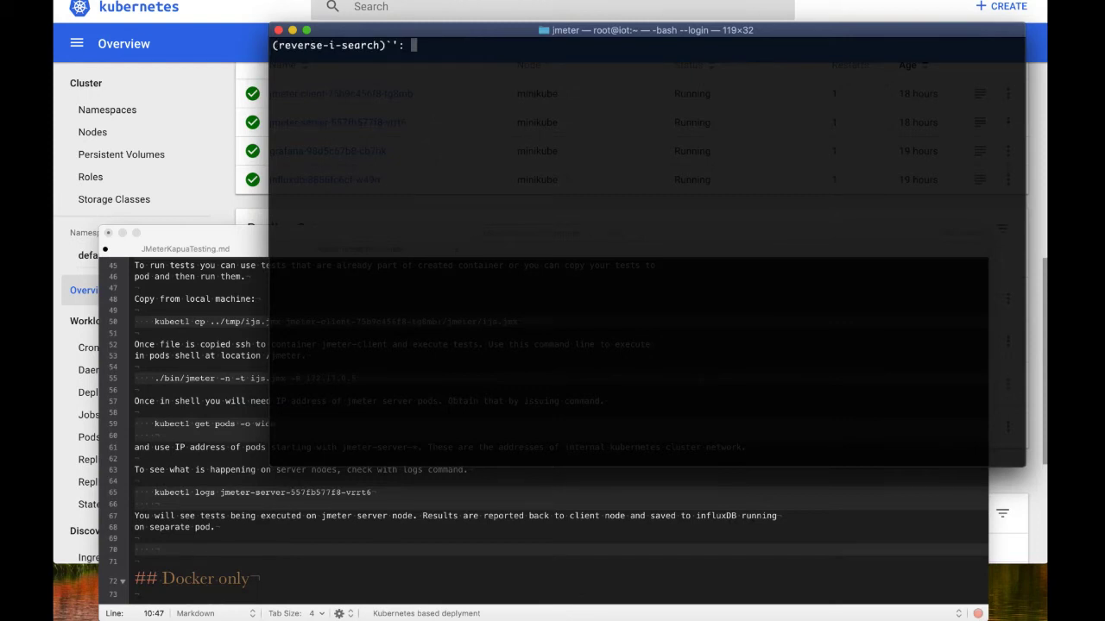
{"action": "type", "text": "eval"}
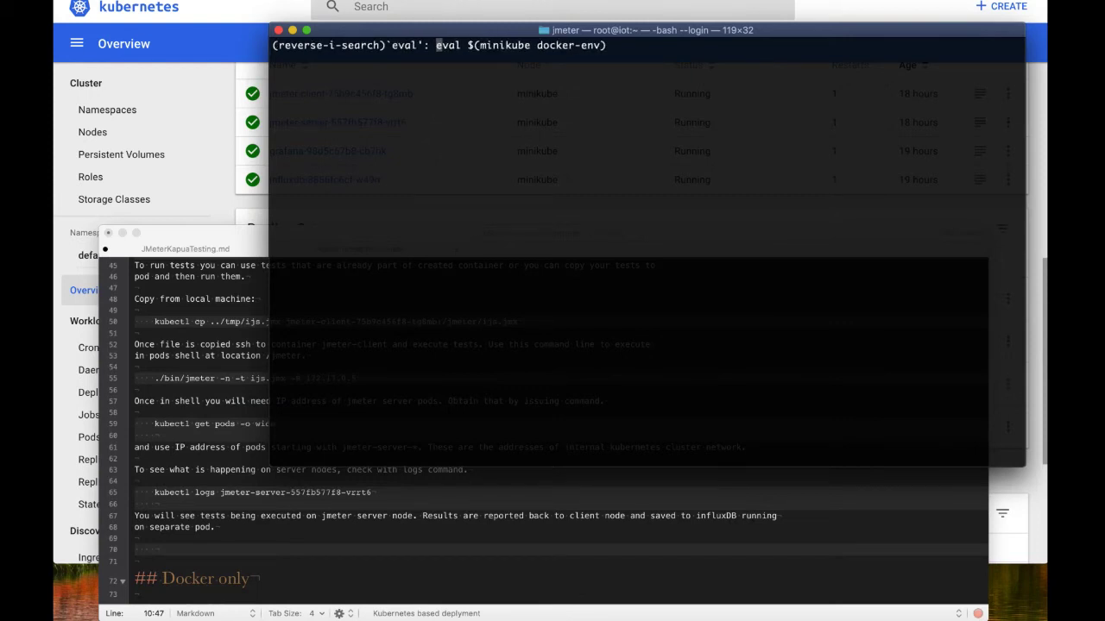
{"action": "key", "text": "Return"}
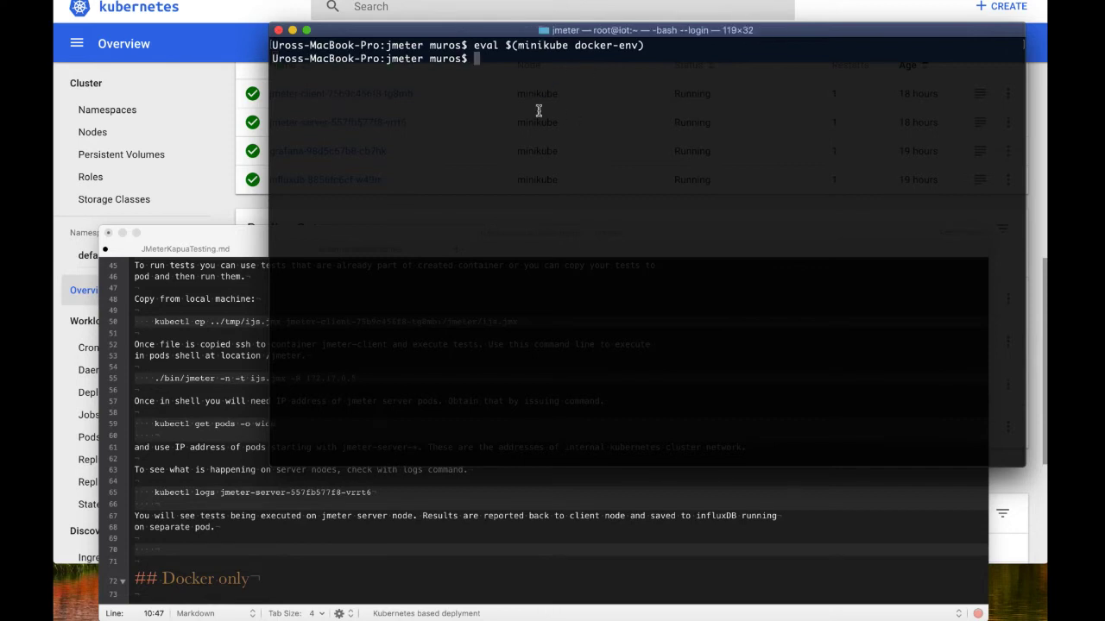
List minikube's Docker containers with docker ps and the cluster's deployments.
{"action": "type", "text": "docker ps"}
{"action": "key", "text": "Return"}
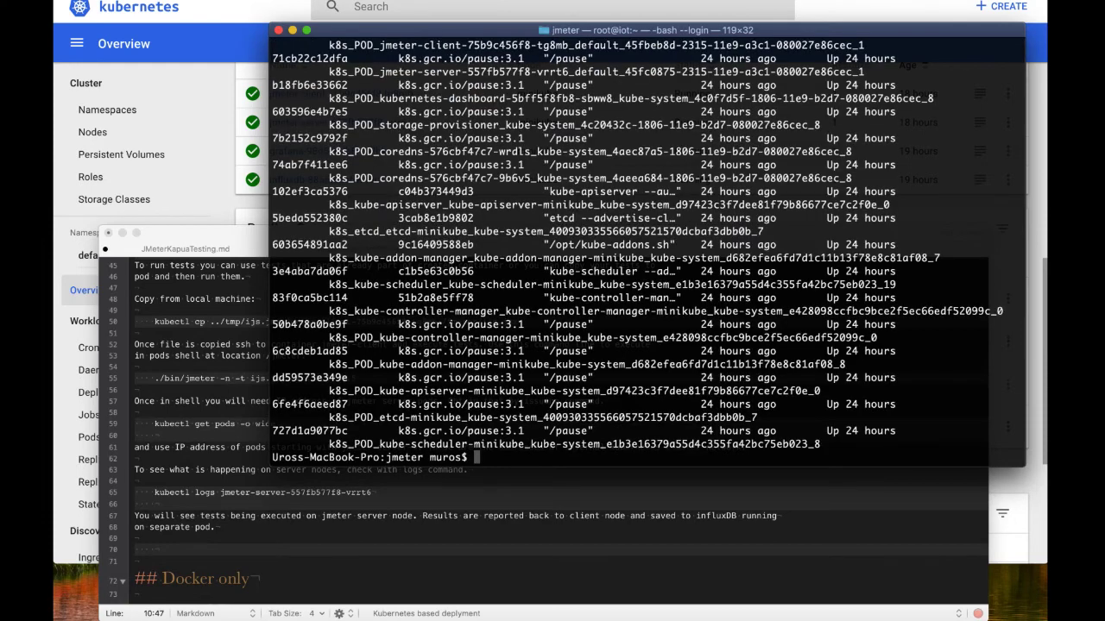
{"action": "scroll", "coordinate": [594, 131], "scroll_direction": "up", "scroll_amount": 6}
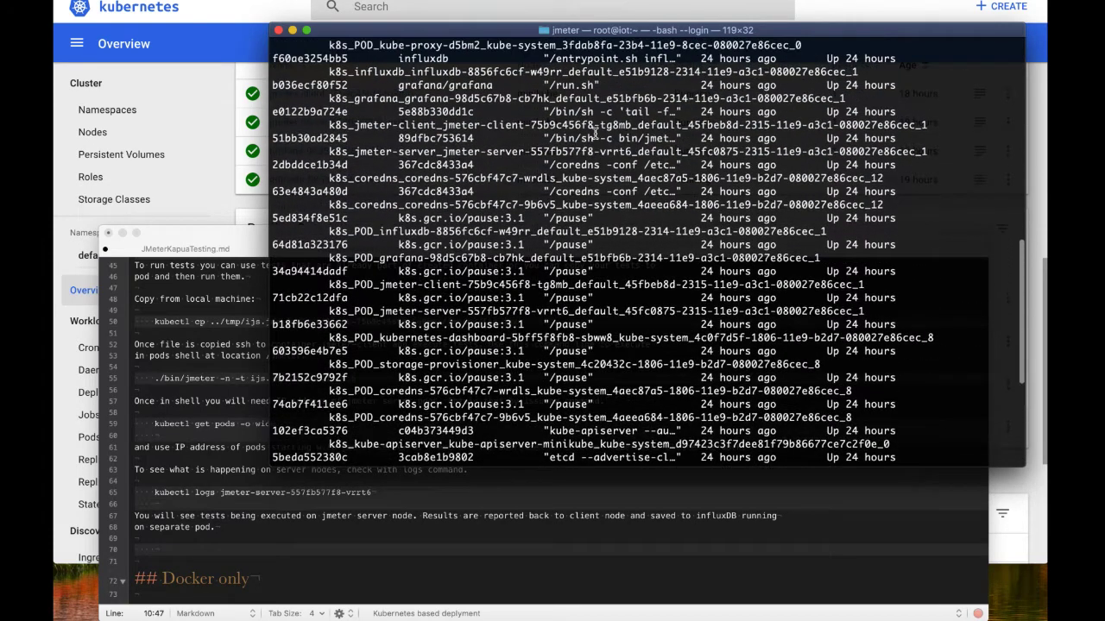
{"action": "key", "text": "Return"}
{"action": "key", "text": "Return"}
{"action": "key", "text": "Return"}
{"action": "key", "text": "Return"}
{"action": "type", "text": "kubectl get deployments"}
{"action": "key", "text": "Return"}
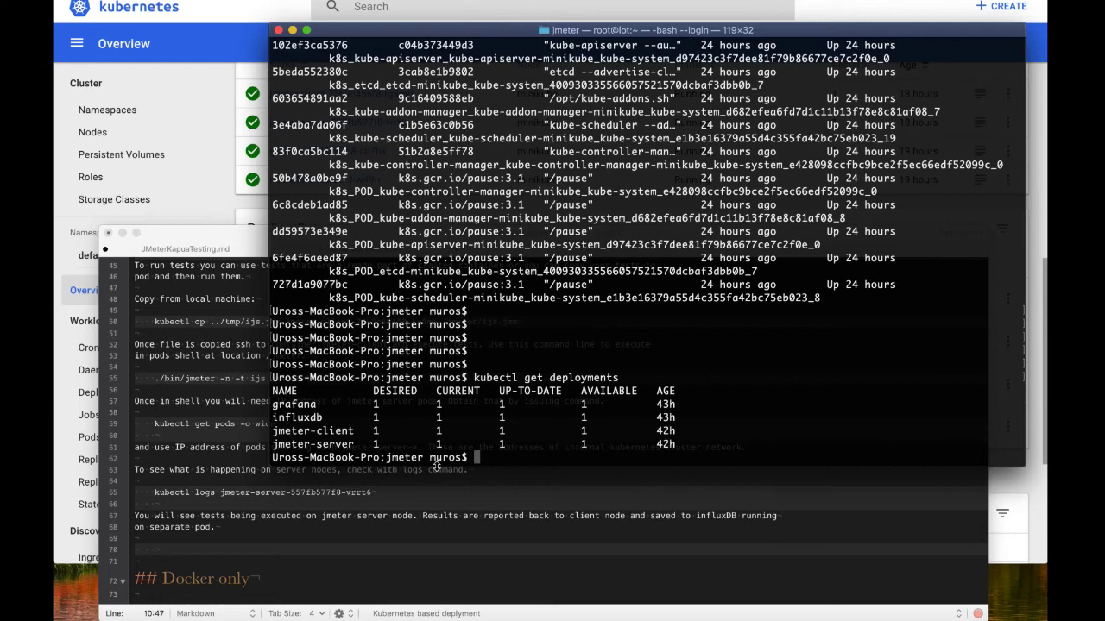
Check minikube status and list the four running pods.
{"action": "type", "text": "minikube status"}
{"action": "key", "text": "Return"}
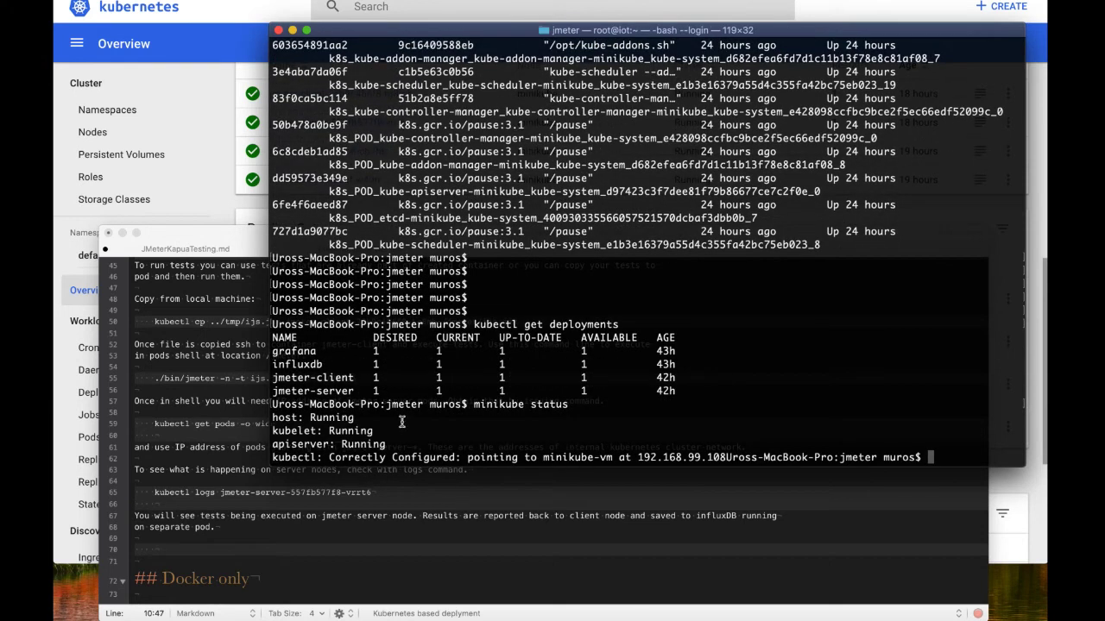
{"action": "key", "text": "Return"}
{"action": "key", "text": "Return"}
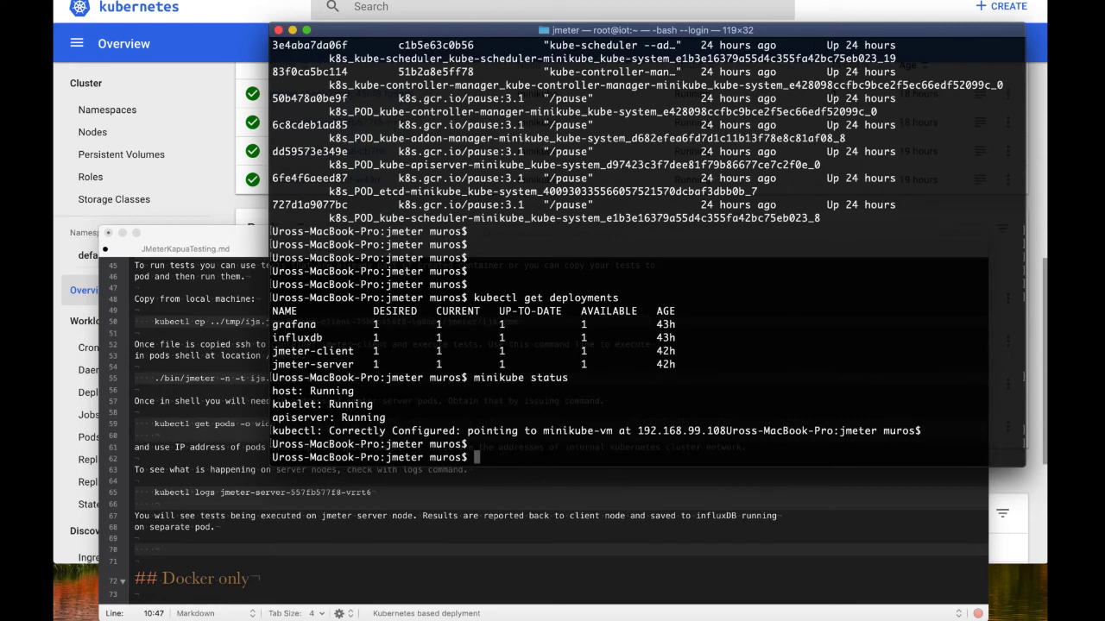
{"action": "type", "text": "kubectl get pod"}
{"action": "key", "text": "Return"}
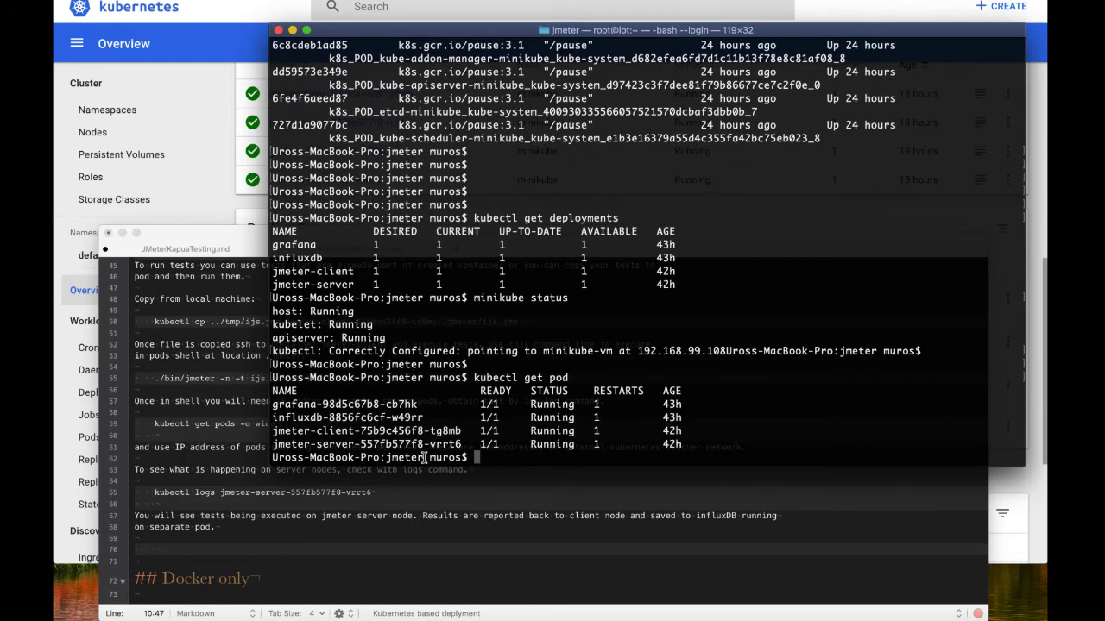
List the services with kubectl get svc, showing grafana on NodePort 80:32108/TCP.
{"action": "key", "text": "Up"}
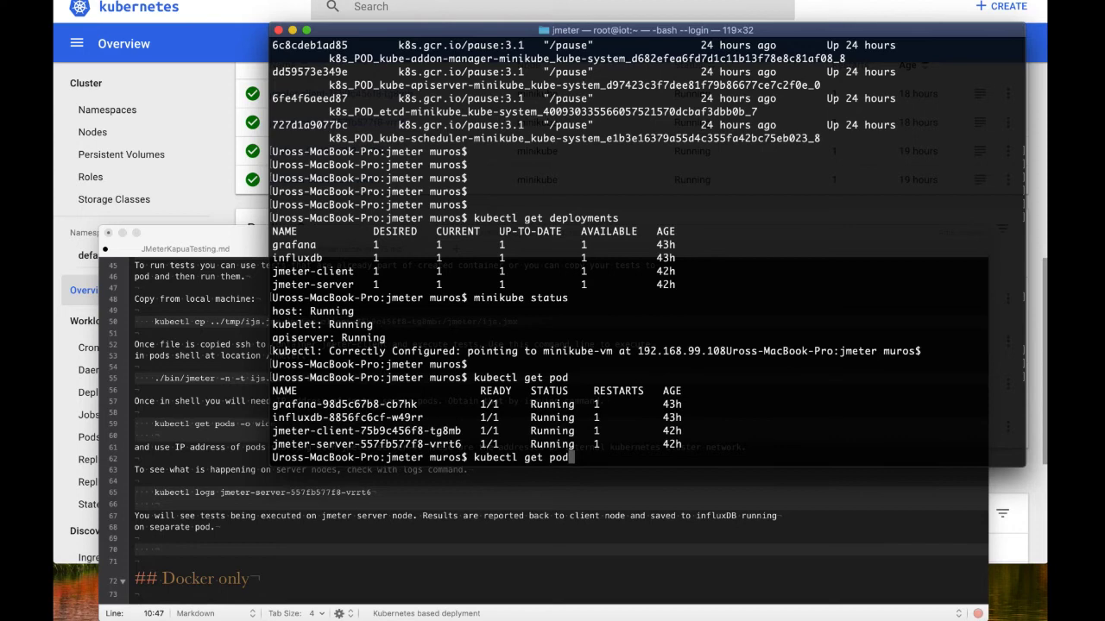
{"action": "key", "text": "BackSpace"}
{"action": "key", "text": "BackSpace"}
{"action": "key", "text": "BackSpace"}
{"action": "type", "text": "svc"}
{"action": "key", "text": "Return"}
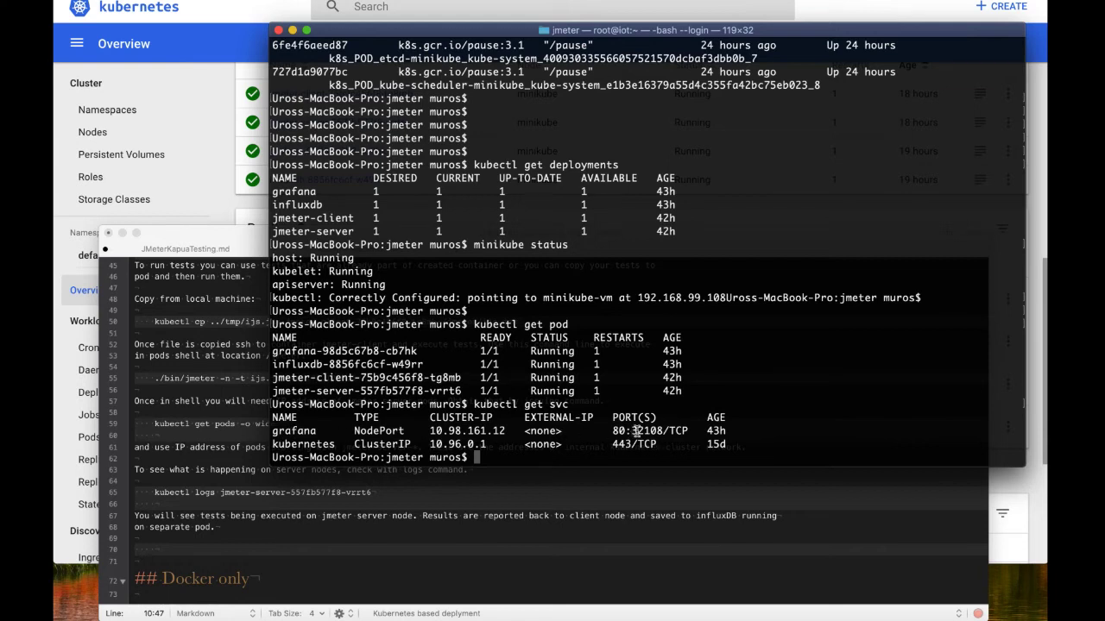
Copy grafana's port 32108 and minikube's IP 192.168.99.108 to browse to Grafana.
{"action": "left_click_drag", "start_coordinate": [633, 430], "coordinate": [664, 431]}
{"action": "key", "text": "super+t"}
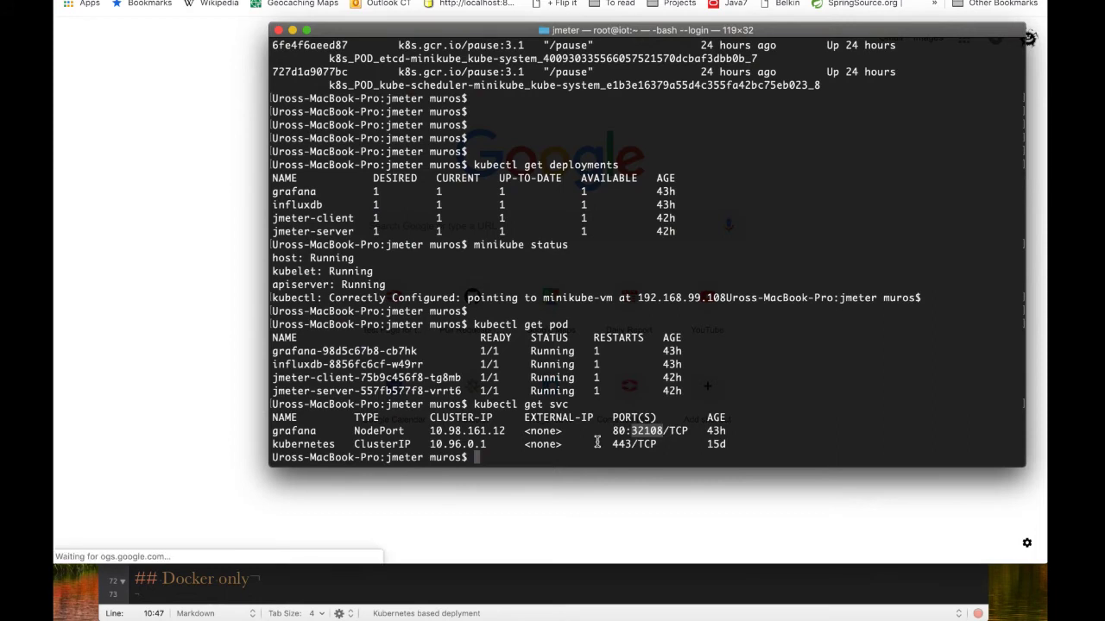
{"action": "type", "text": "minikube ip"}
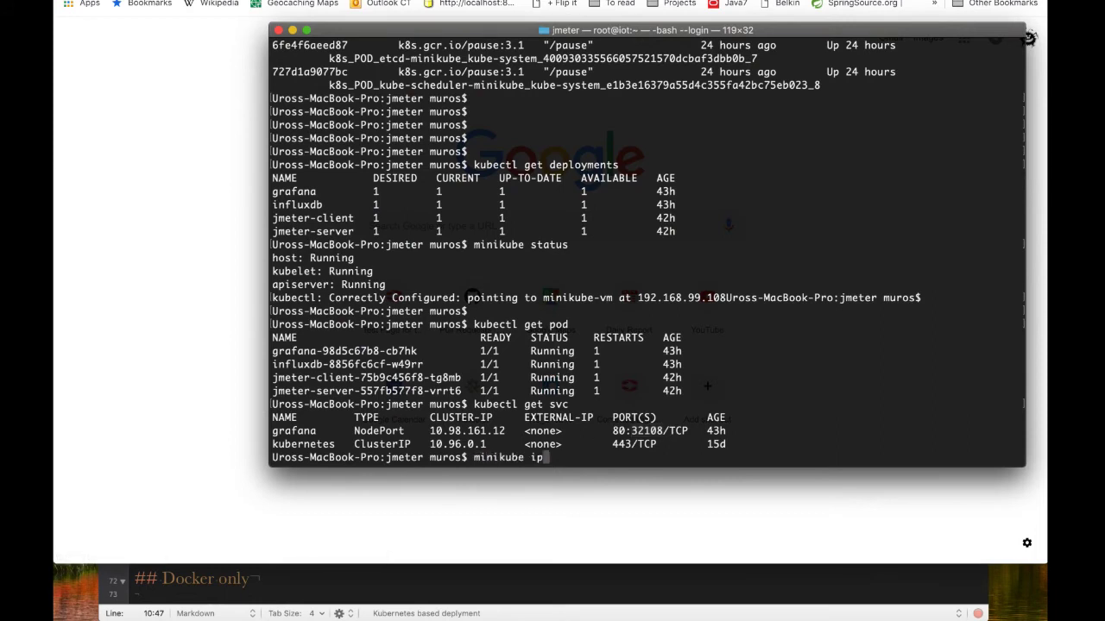
{"action": "key", "text": "Return"}
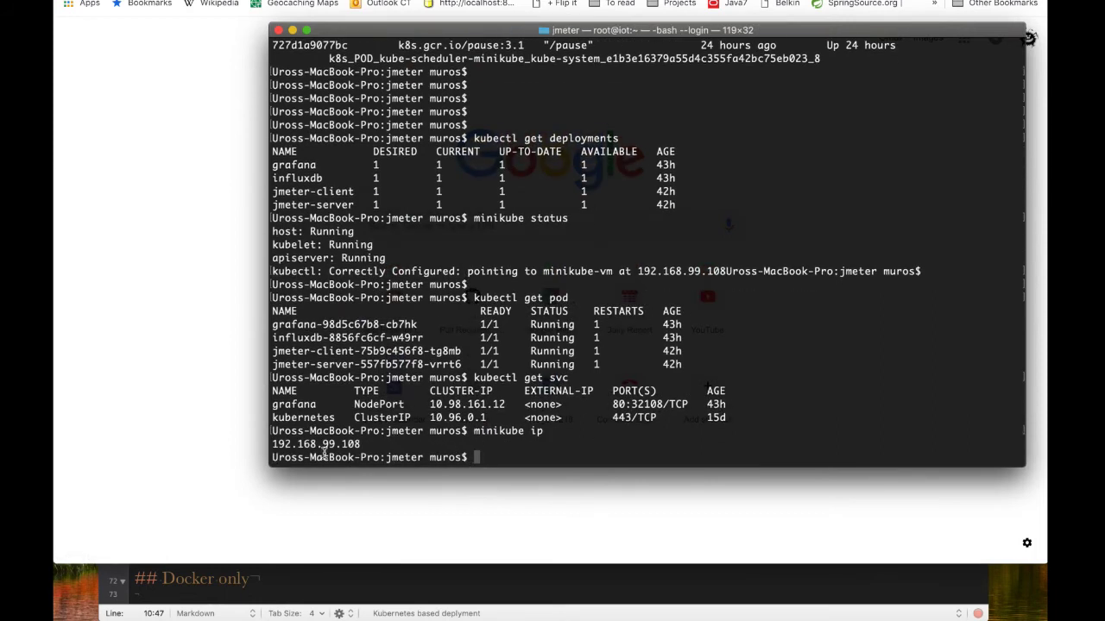
{"action": "left_click_drag", "start_coordinate": [271, 443], "coordinate": [362, 445]}
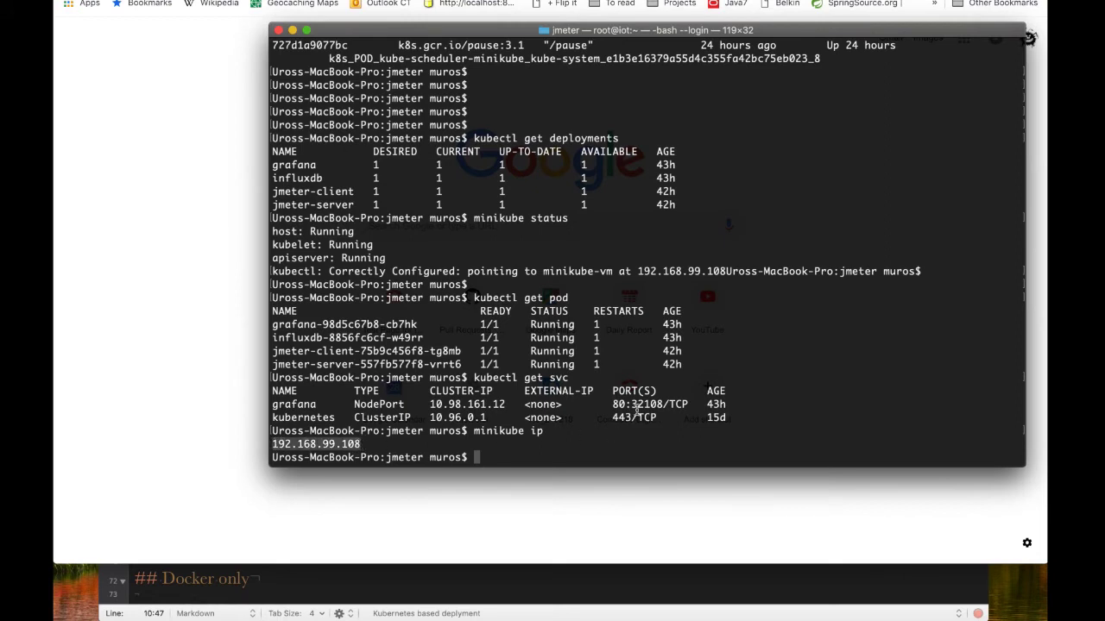
{"action": "key", "text": "super+Tab"}
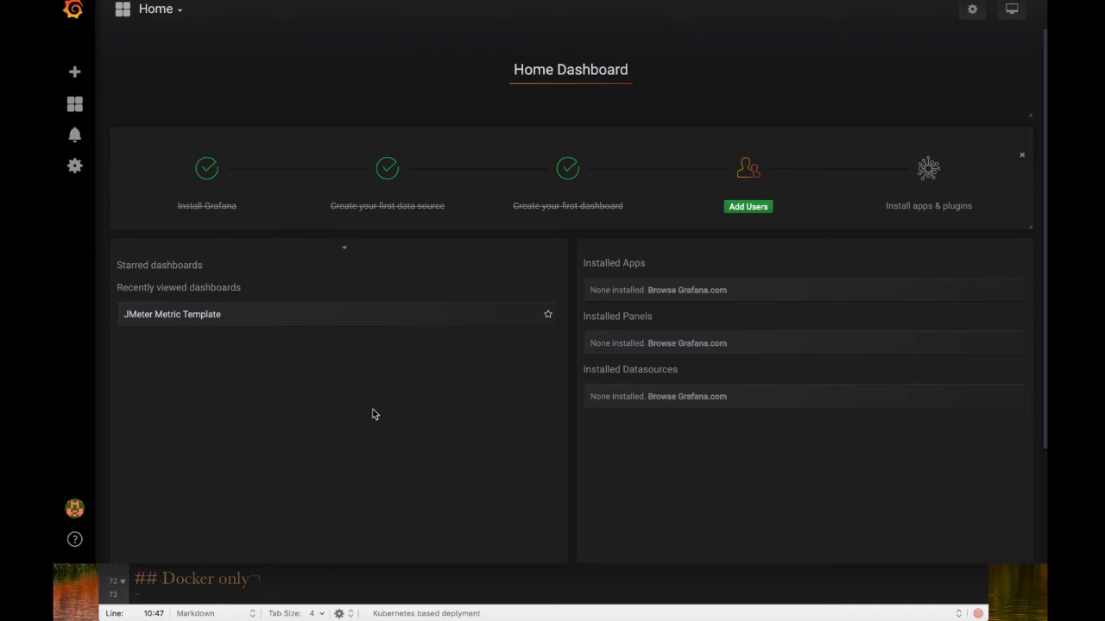
Open the JMeter Metric Template dashboard and limit it to the last 5 minutes.
{"action": "left_click", "coordinate": [182, 13]}
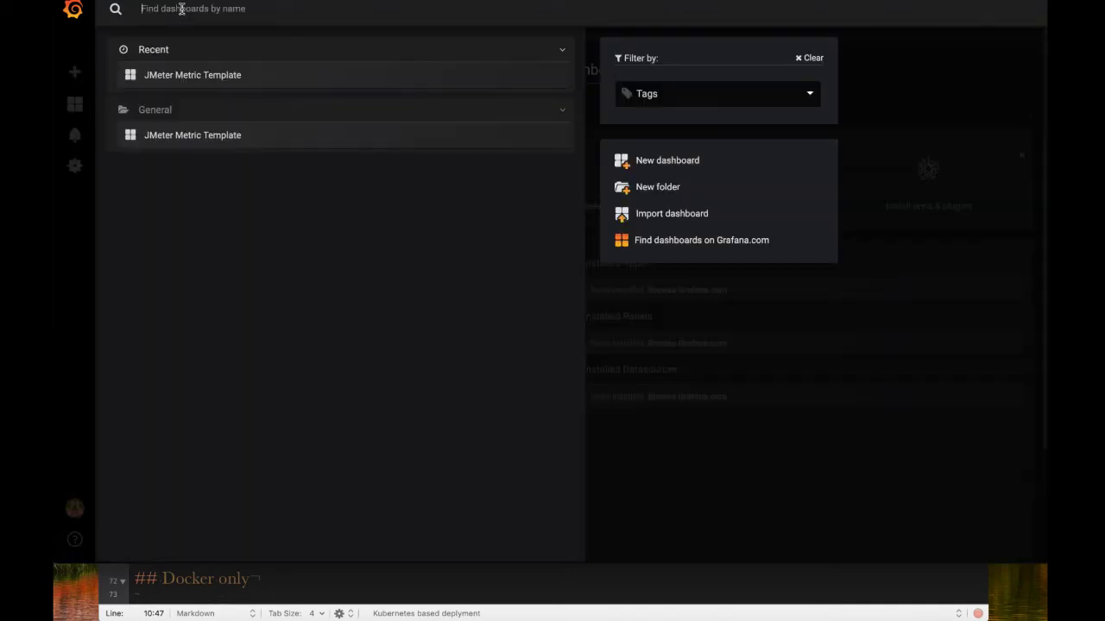
{"action": "left_click", "coordinate": [197, 79]}
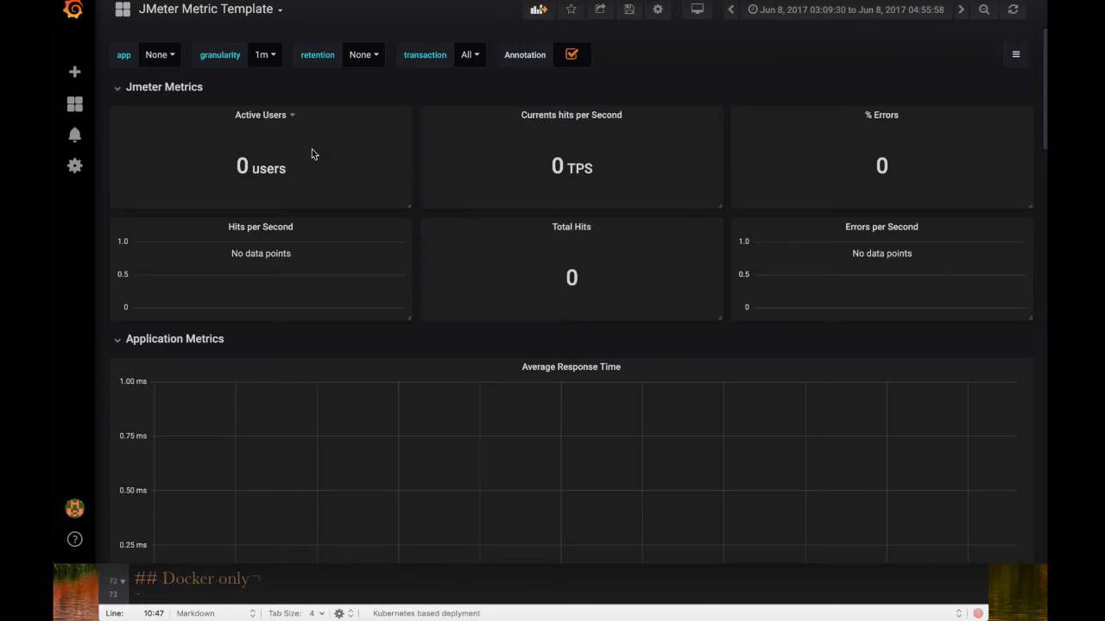
{"action": "mouse_move", "coordinate": [76, 171]}
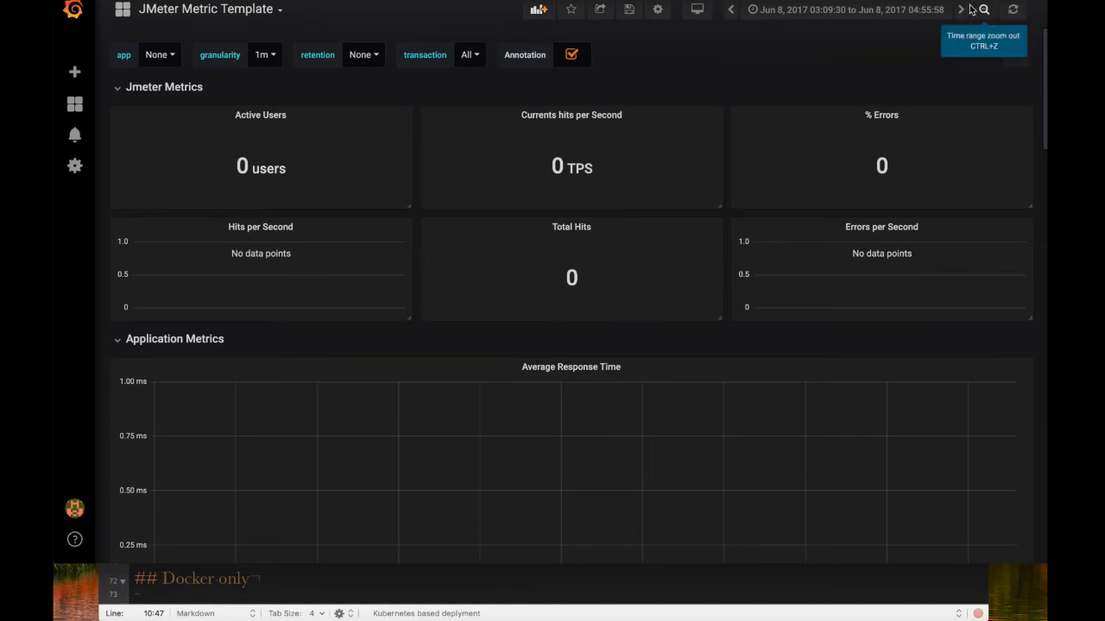
{"action": "left_click", "coordinate": [931, 10]}
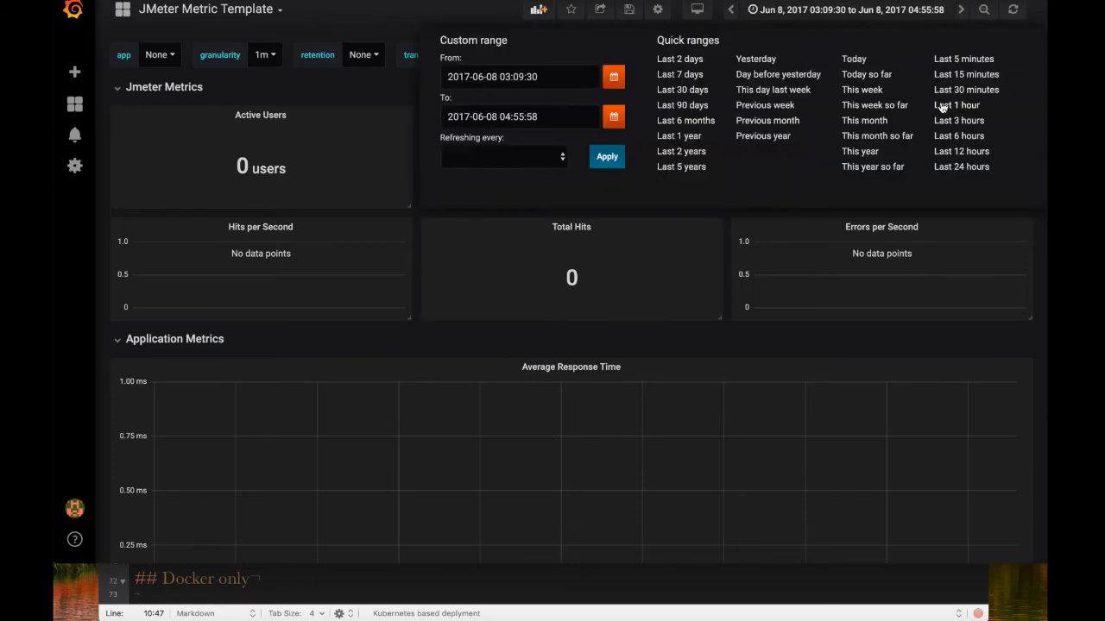
{"action": "left_click", "coordinate": [955, 58]}
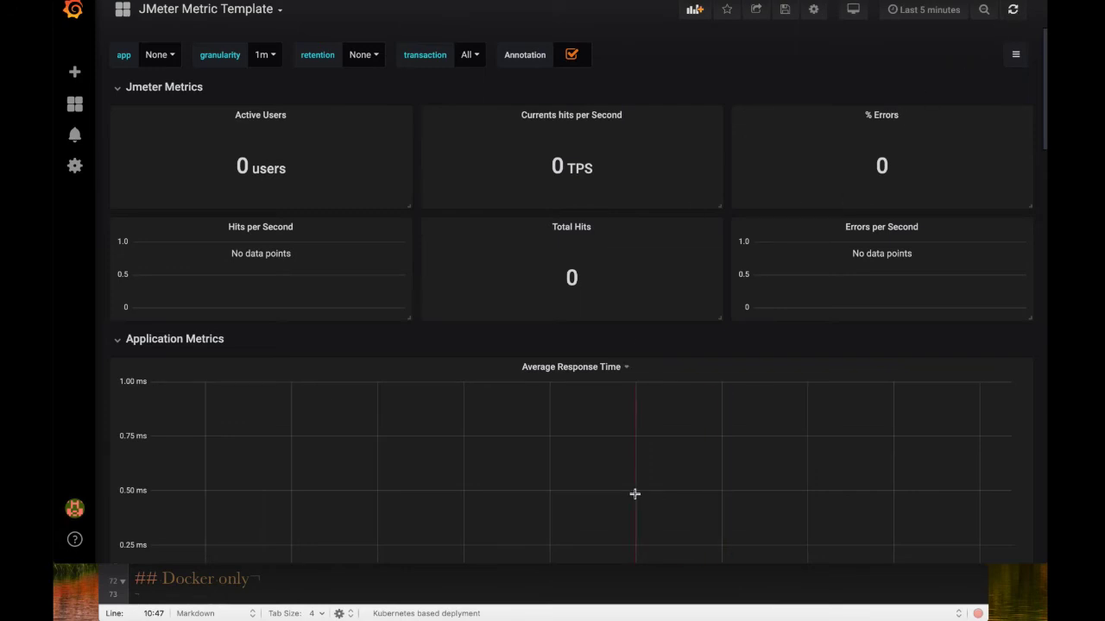
{"action": "key", "text": "super+Tab"}
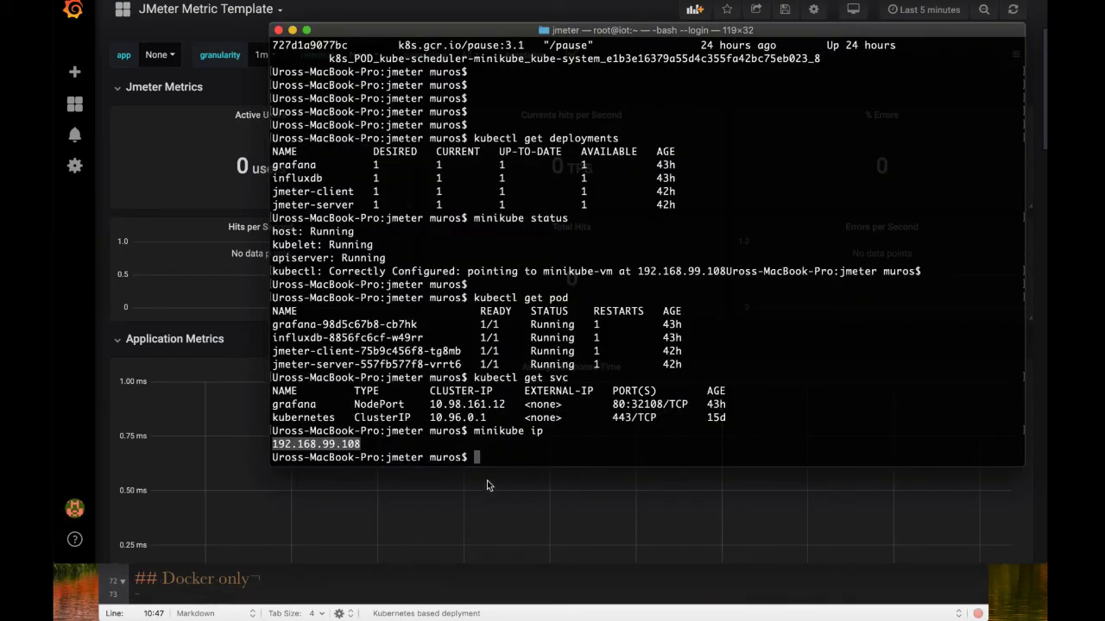
Open a shell in the jmeter-client pod with kubectl exec -it <pod> -- /bin/sh.
{"action": "type", "text": "kubectl exec -it"}
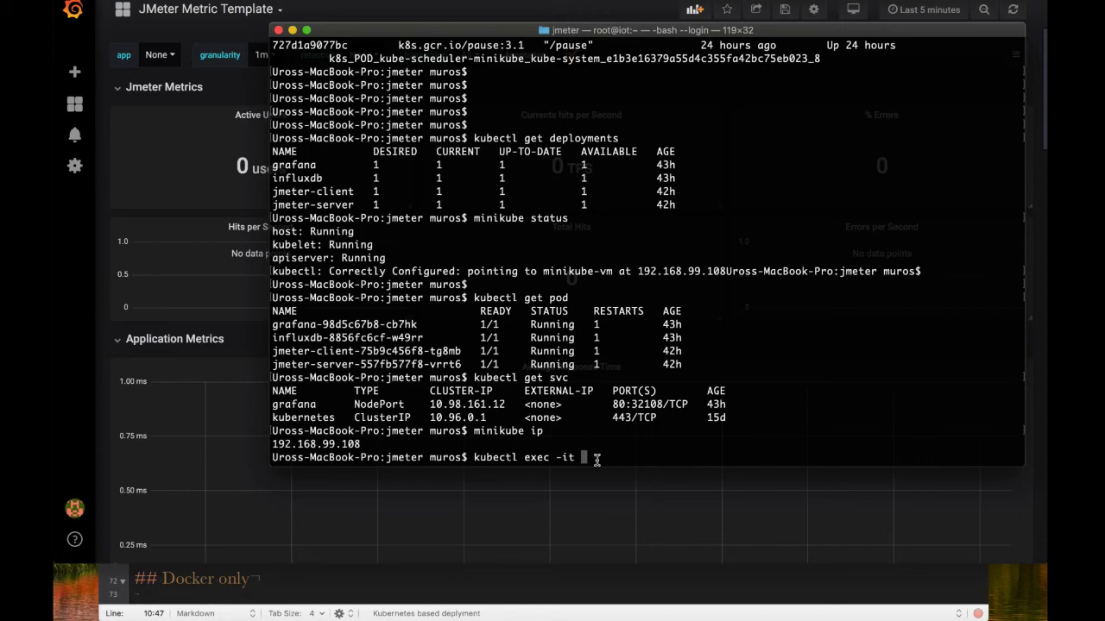
{"action": "left_click_drag", "start_coordinate": [273, 351], "coordinate": [466, 351]}
{"action": "key", "text": "super+c"}
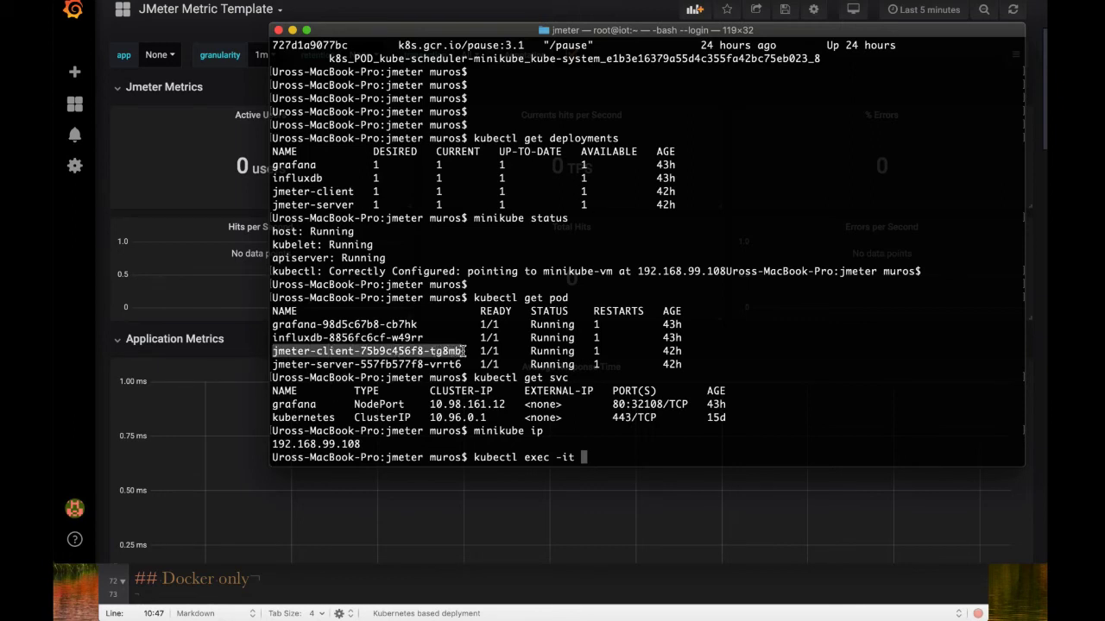
{"action": "left_click", "coordinate": [585, 456]}
{"action": "key", "text": "super+v"}
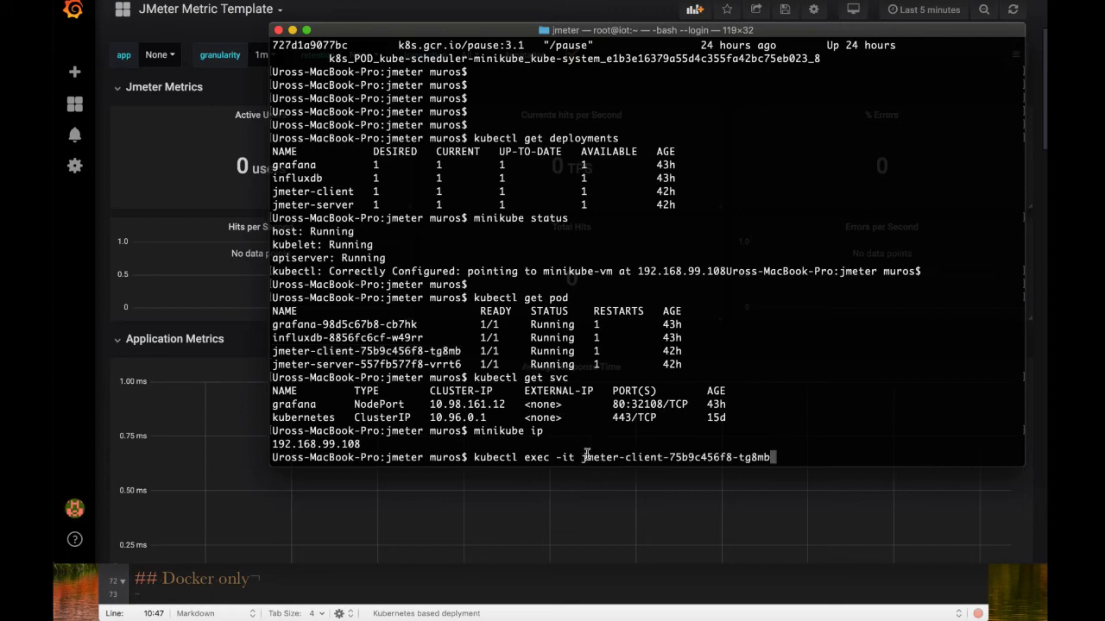
{"action": "type", "text": "-- /bin/sh"}
{"action": "key", "text": "Return"}
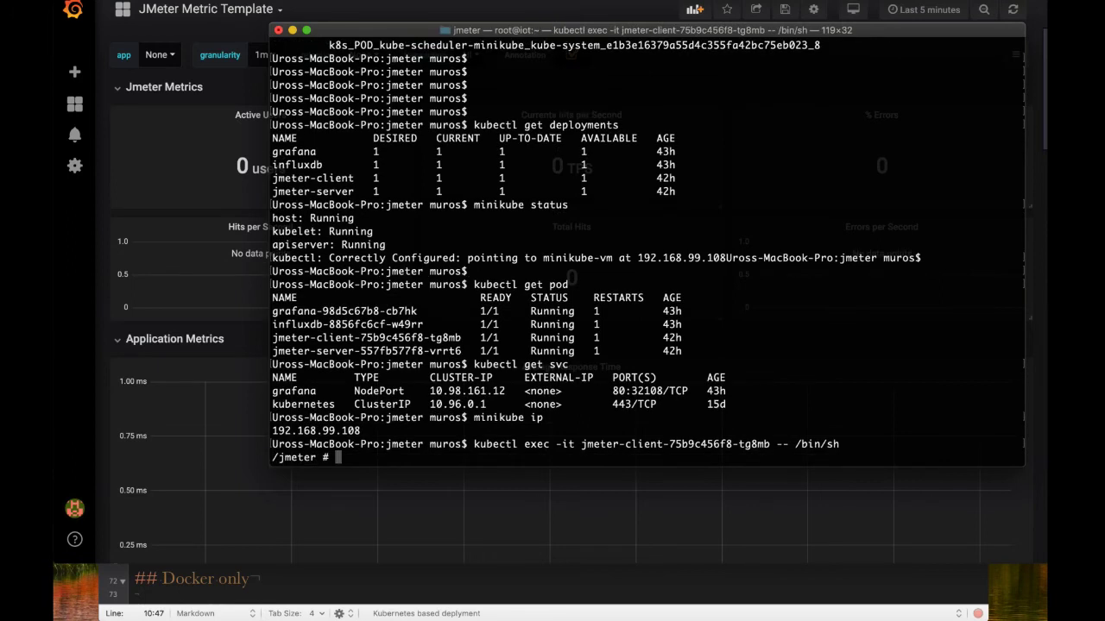
List the /jmeter folder, showing MQTT.jmx, ijs.jmx, jmeter.log, bin and lib.
{"action": "key", "text": "Return"}
{"action": "key", "text": "Return"}
{"action": "key", "text": "Return"}
{"action": "key", "text": "Return"}
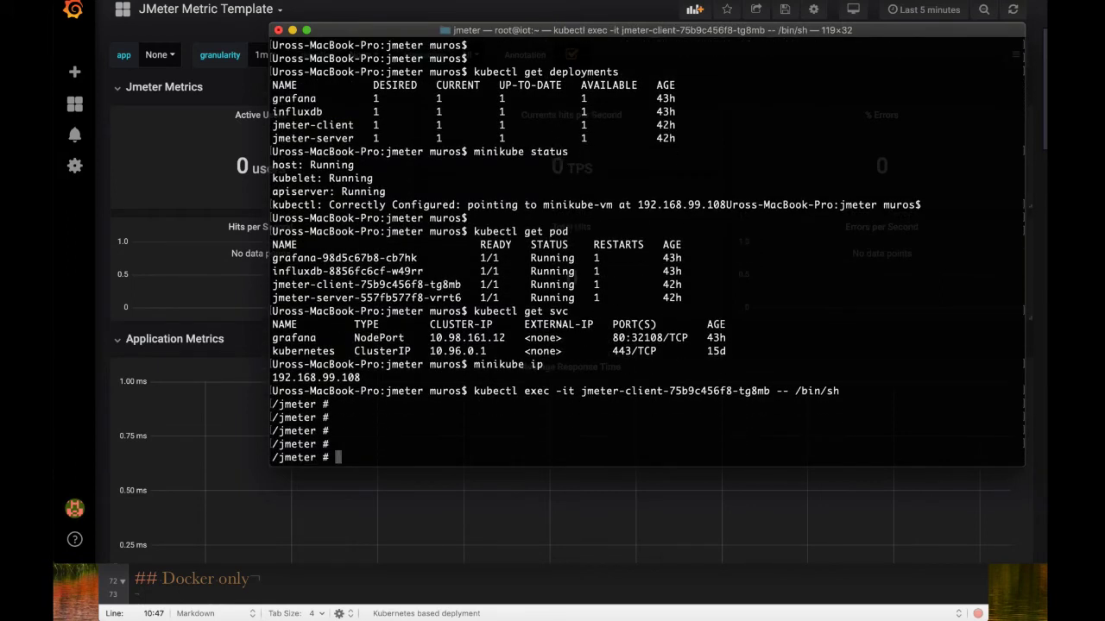
{"action": "type", "text": "ls"}
{"action": "key", "text": "Return"}
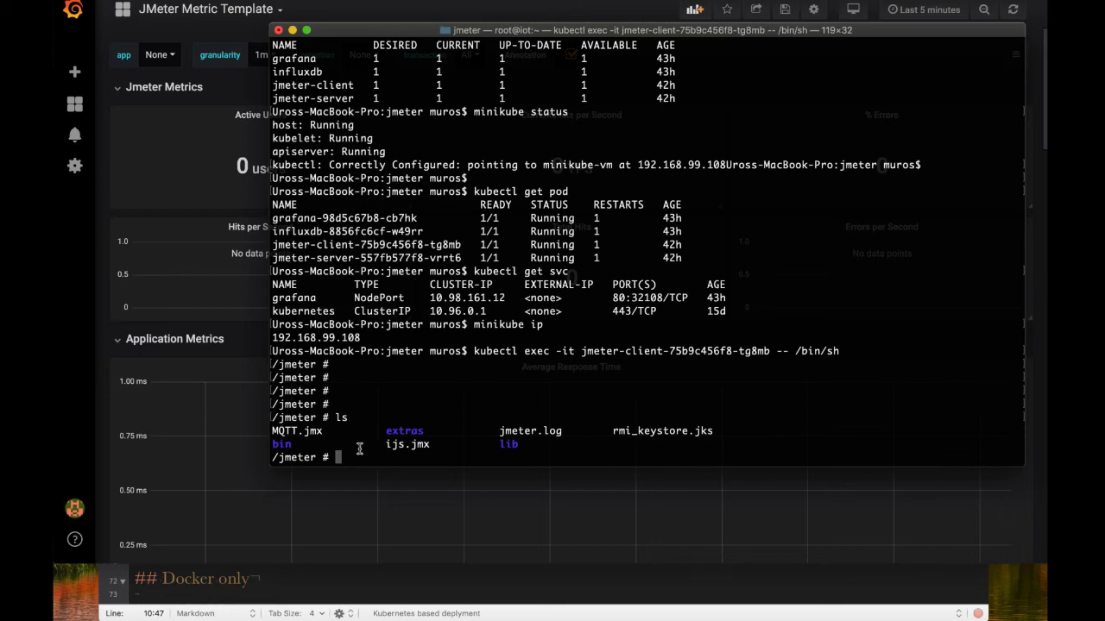
Run the headless ./bin/jmeter -n -t MQTT.jmx test on remote engine 172.17.0.7.
{"action": "type", "text": "./bin/jmeter -n -t MQTT.jmx -Dinfluxhost=172.17.0.6 -Dmqtthost=193.169.49.118 -Dmqttport=1883 -Dapihost=193.169.49.118 -Dapiport=8081 -R 172.17.0.7"}
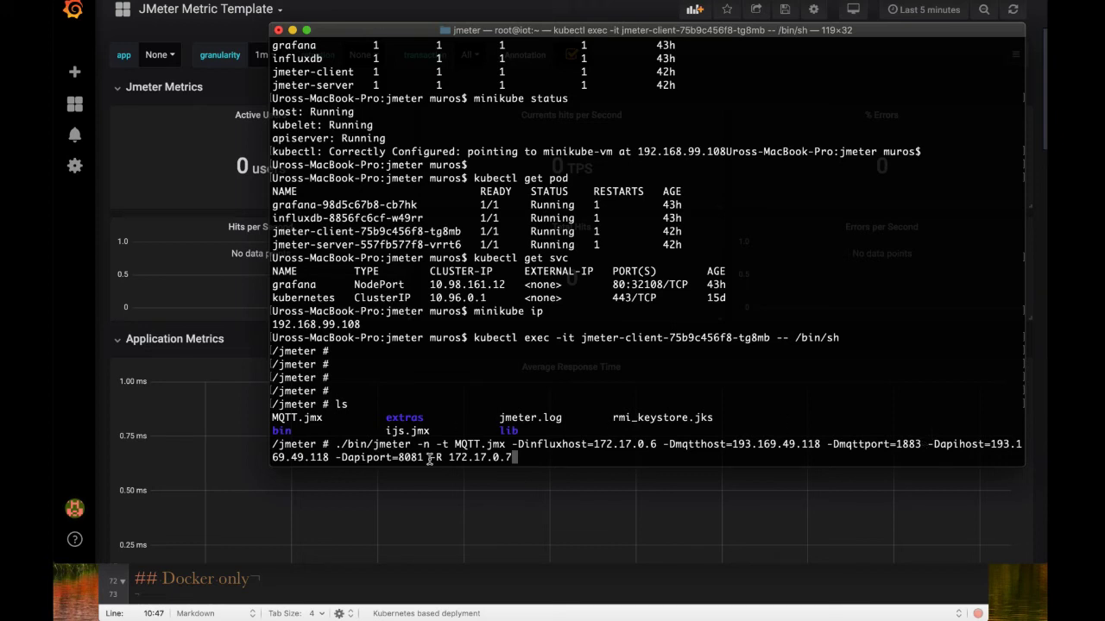
{"action": "left_click_drag", "start_coordinate": [429, 458], "coordinate": [562, 466]}
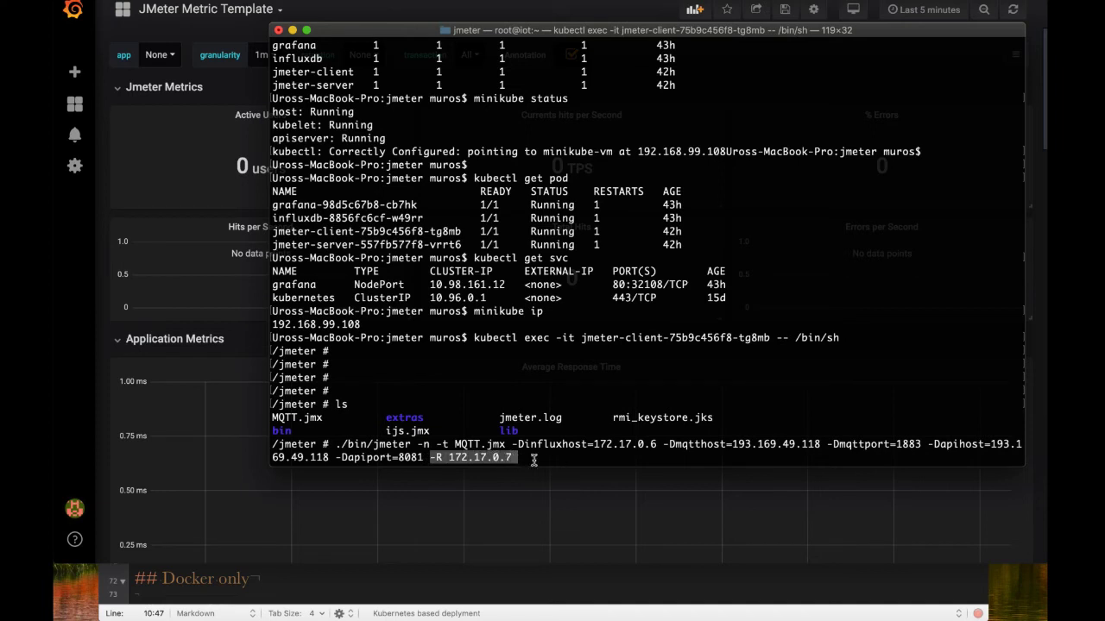
{"action": "left_click", "coordinate": [466, 458]}
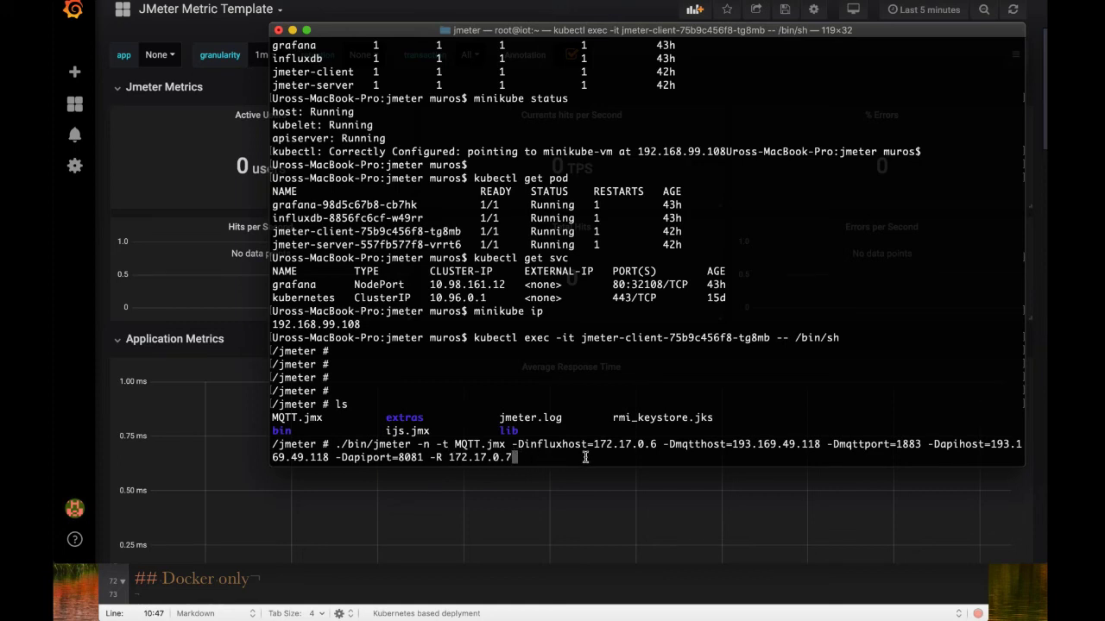
{"action": "key", "text": "Return"}
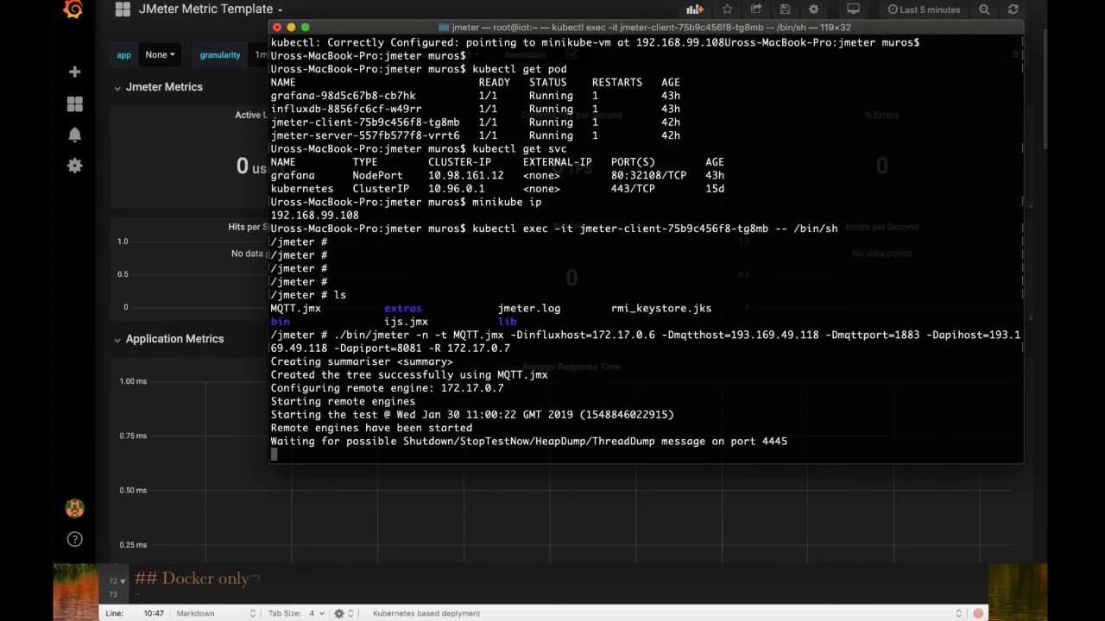
{"action": "key", "text": "super+Tab"}
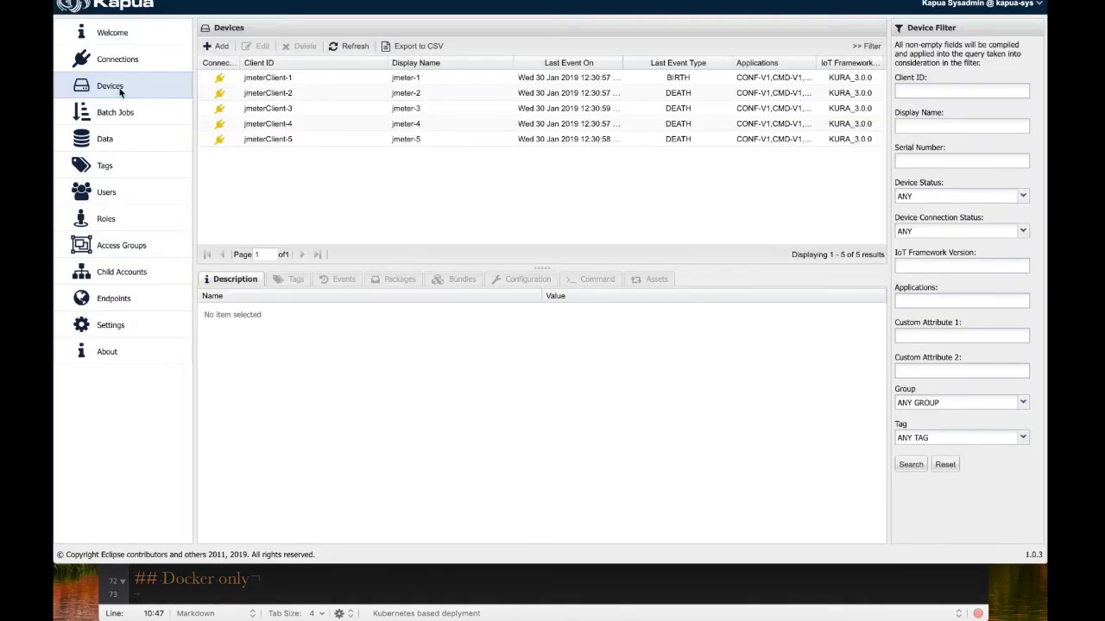
Alternate between Kapua's Connections and Devices lists to watch the five jmeterClient connections.
{"action": "left_click", "coordinate": [117, 59]}
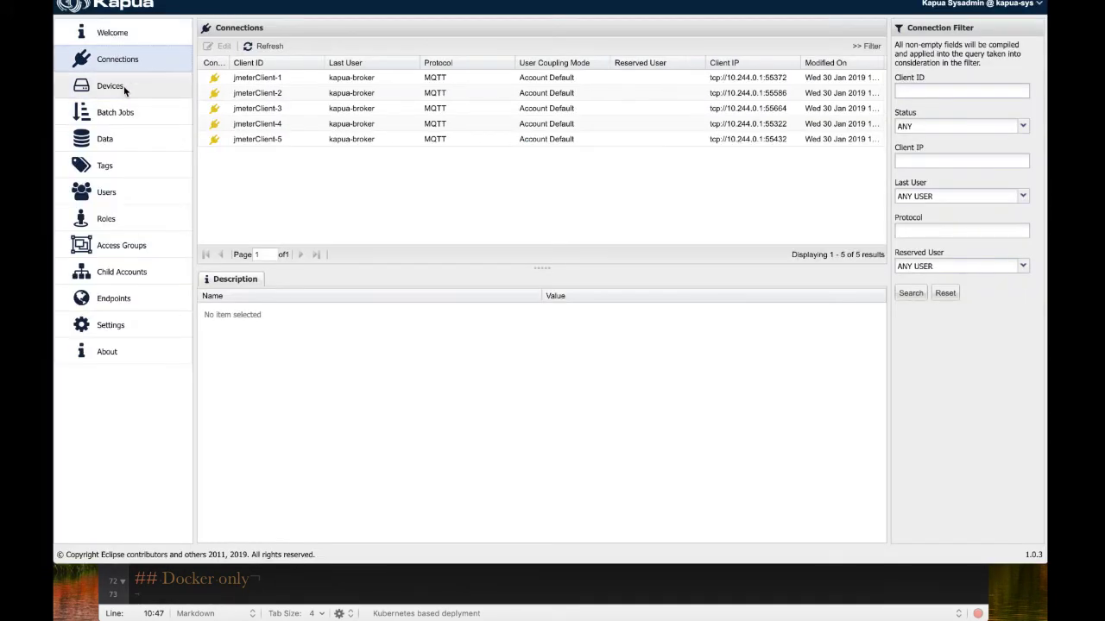
{"action": "left_click", "coordinate": [123, 85]}
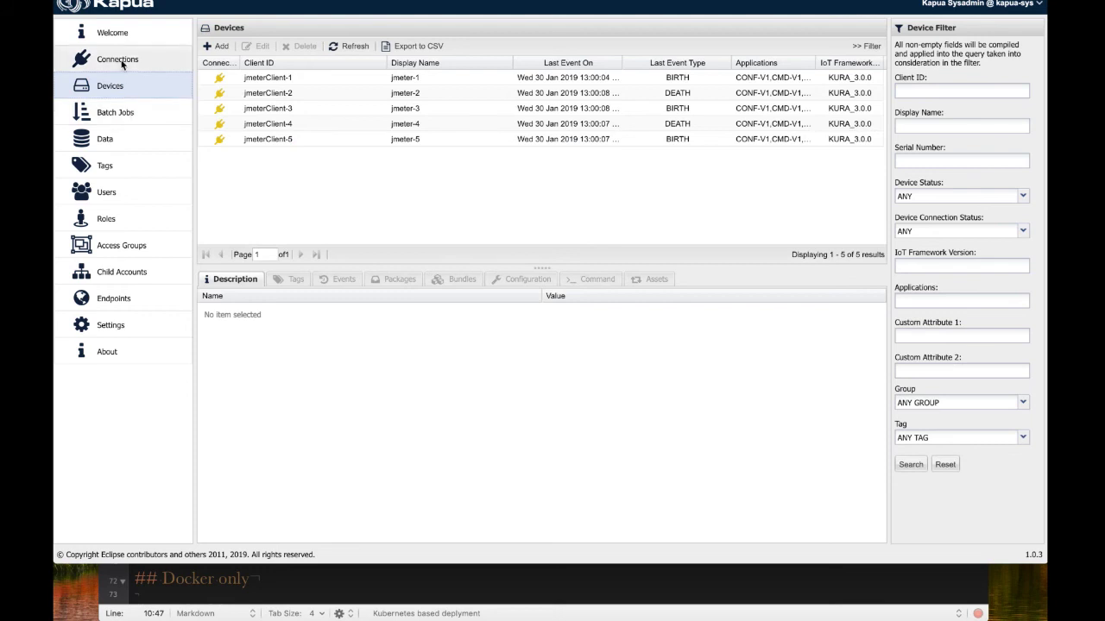
{"action": "left_click", "coordinate": [121, 64]}
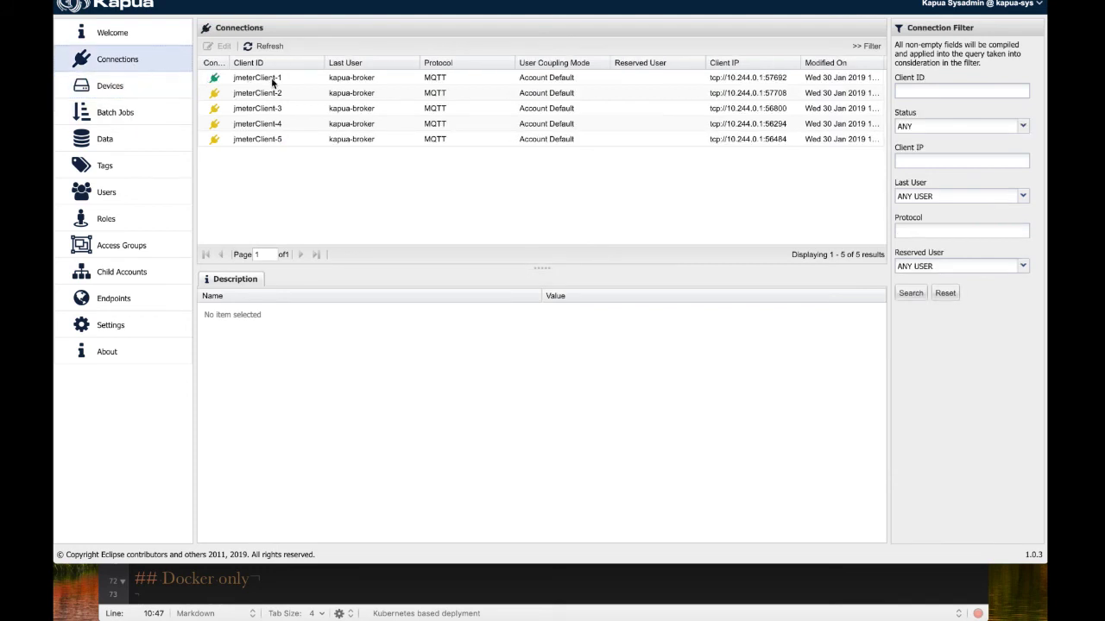
{"action": "left_click", "coordinate": [122, 85]}
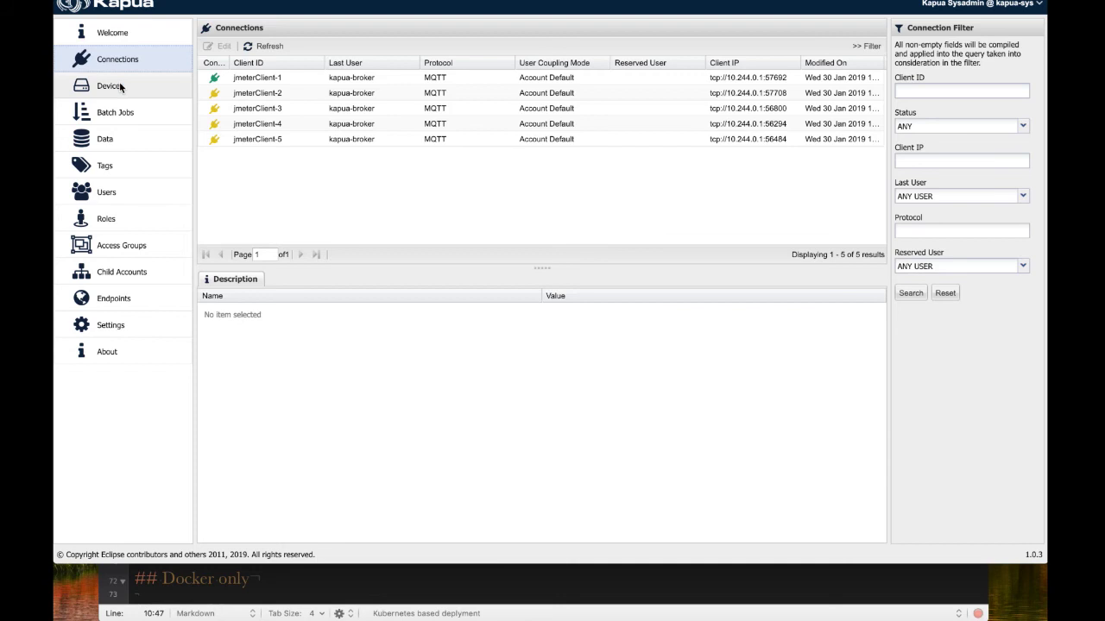
{"action": "left_click", "coordinate": [131, 61]}
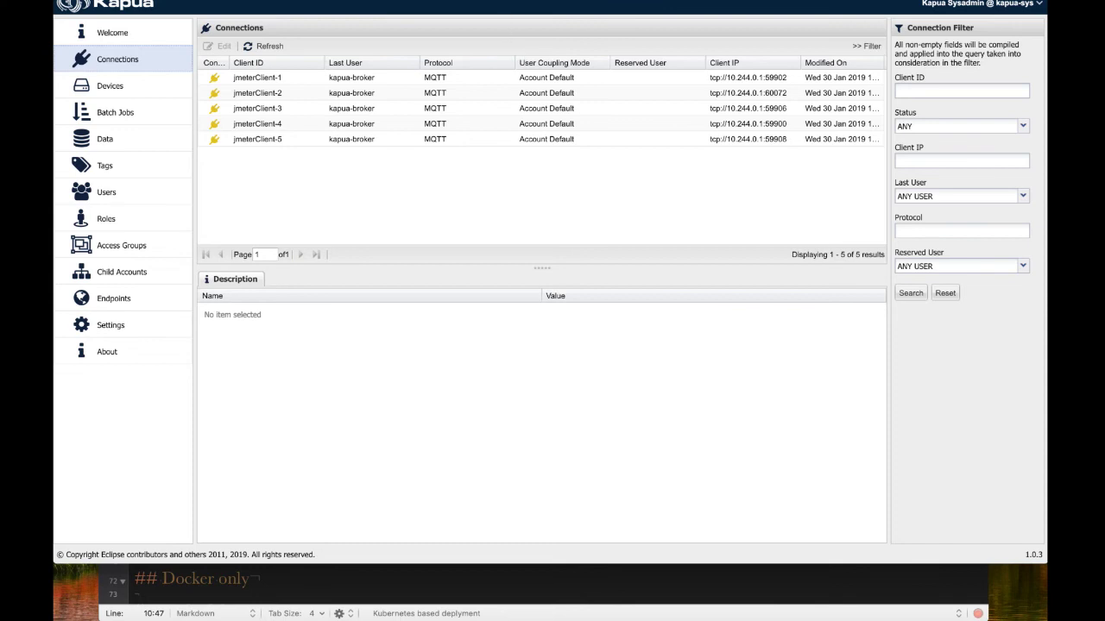
{"action": "key", "text": "super+Tab"}
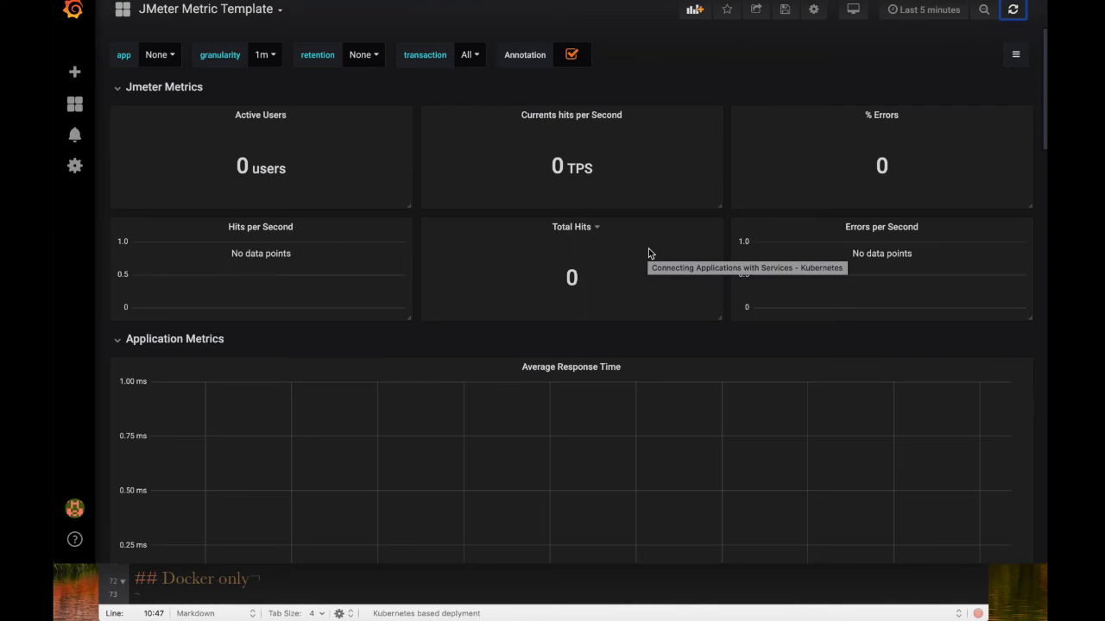
Refresh the dashboard, note 603 total hits, and scroll to the Average Response Time panel.
{"action": "left_click", "coordinate": [1008, 11]}
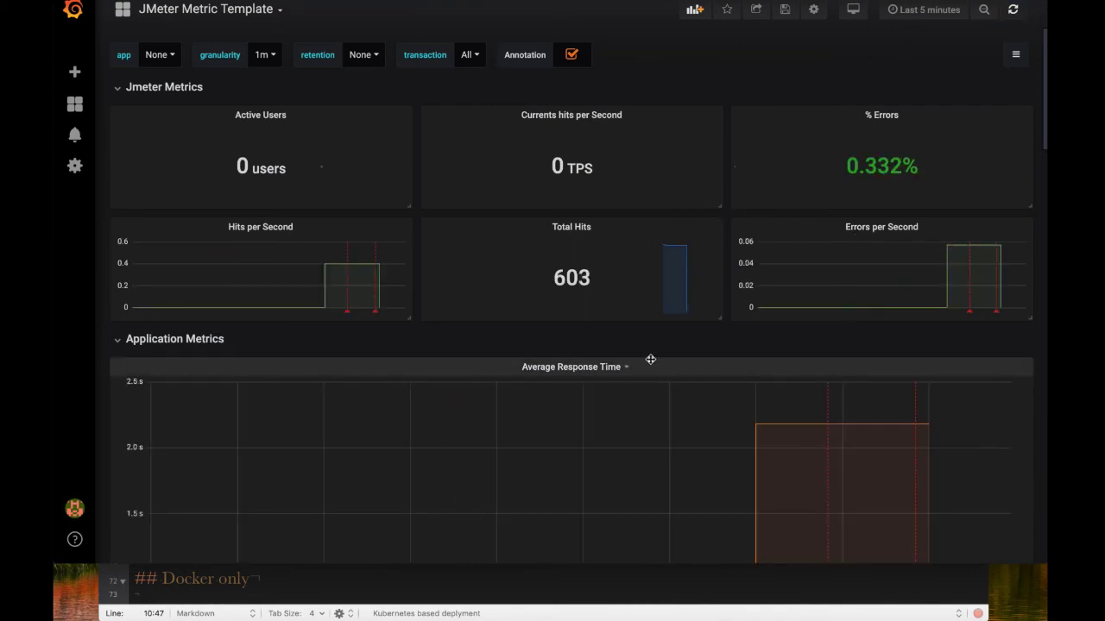
{"action": "scroll", "coordinate": [390, 342], "scroll_direction": "down", "scroll_amount": 3}
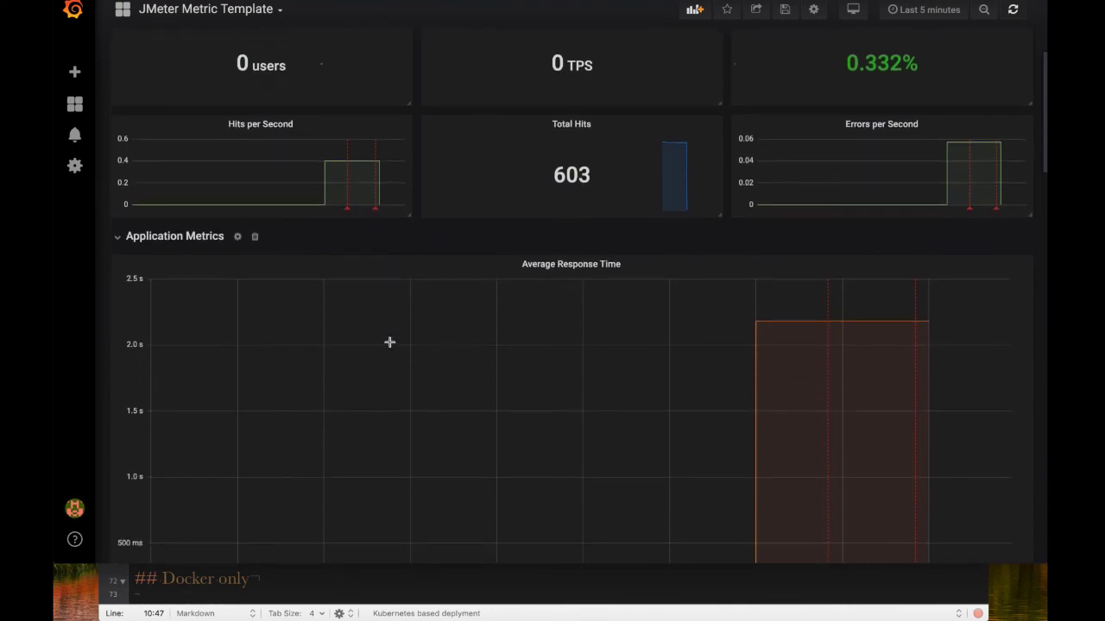
{"action": "scroll", "coordinate": [389, 342], "scroll_direction": "up", "scroll_amount": 3}
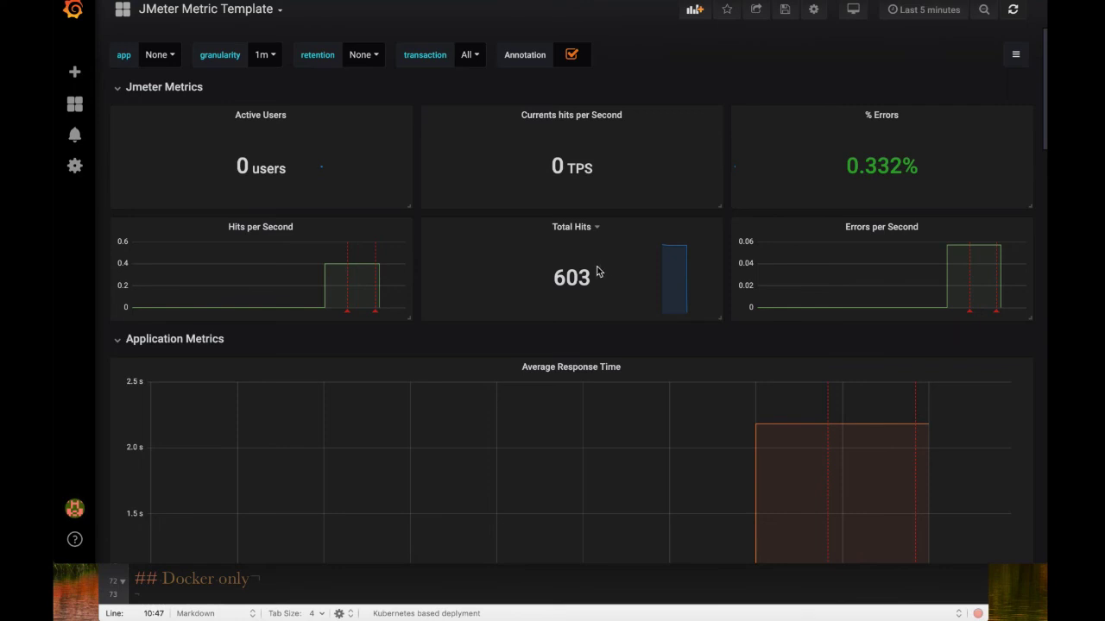
{"action": "left_click_drag", "start_coordinate": [554, 278], "coordinate": [593, 283]}
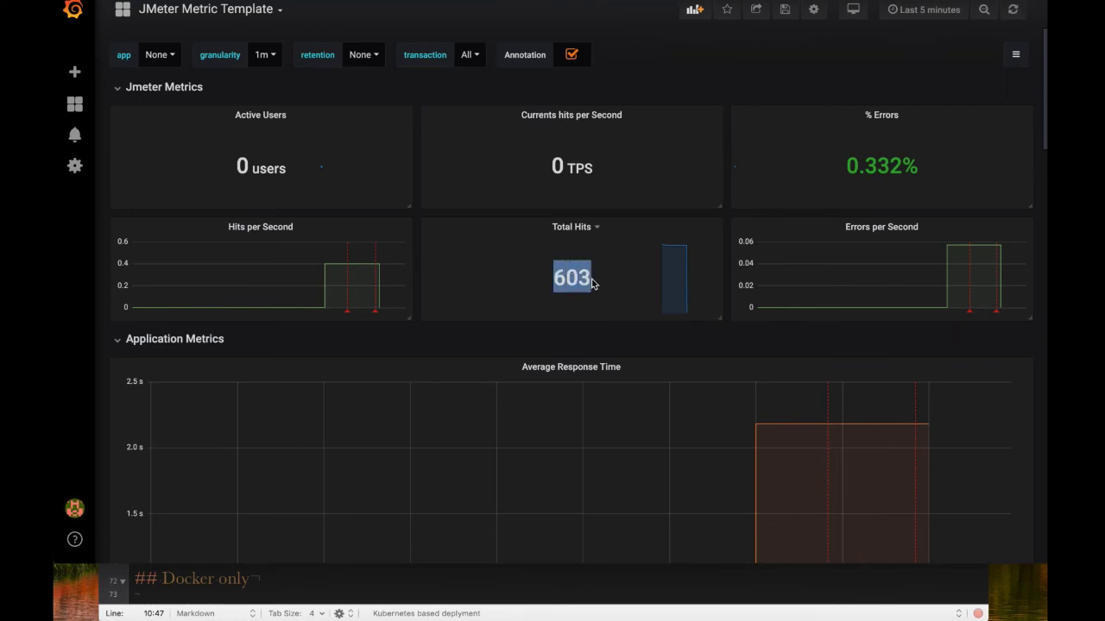
{"action": "scroll", "coordinate": [591, 338], "scroll_direction": "down", "scroll_amount": 1}
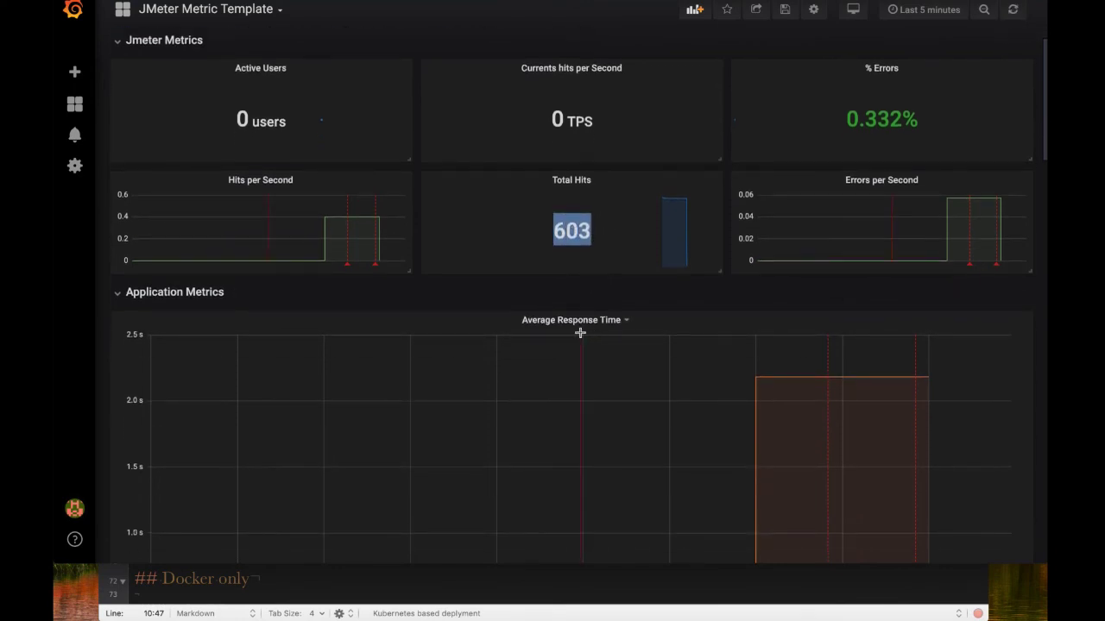
{"action": "scroll", "coordinate": [580, 333], "scroll_direction": "down", "scroll_amount": 4}
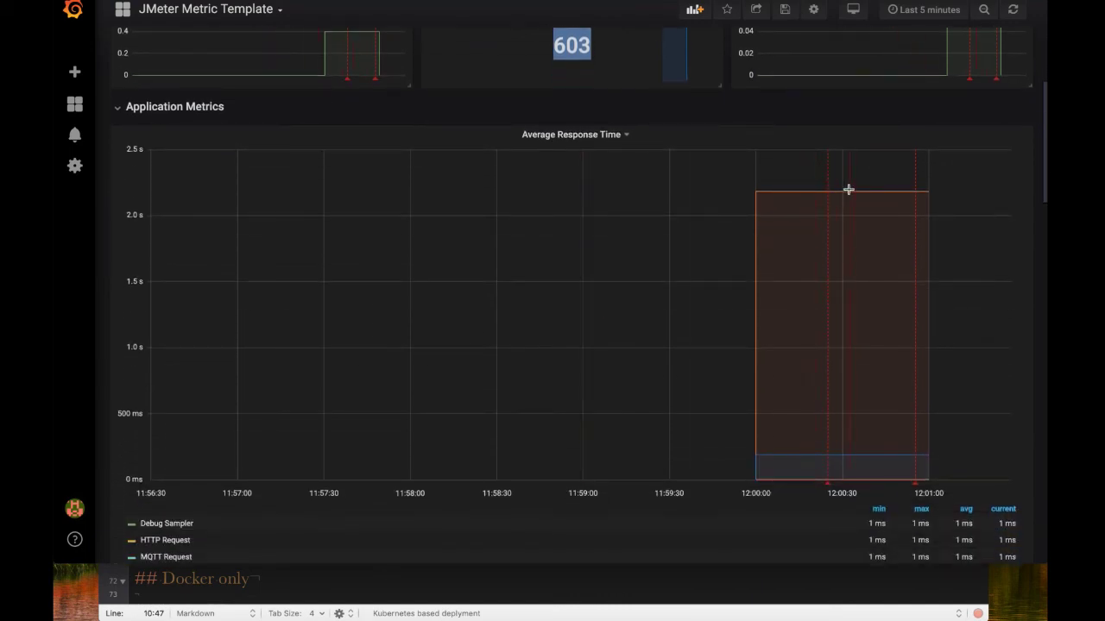
{"action": "scroll", "coordinate": [836, 245], "scroll_direction": "down", "scroll_amount": 3}
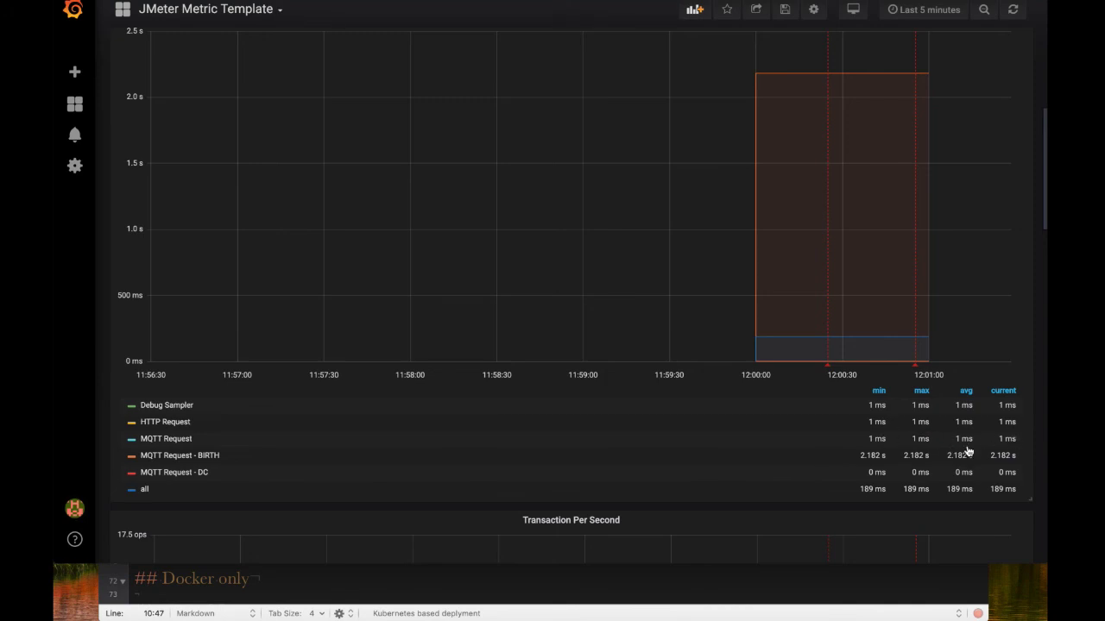
Scroll through the Transaction Per Second, Error Per Second and Error detail panels and back up.
{"action": "scroll", "coordinate": [968, 451], "scroll_direction": "down", "scroll_amount": 5}
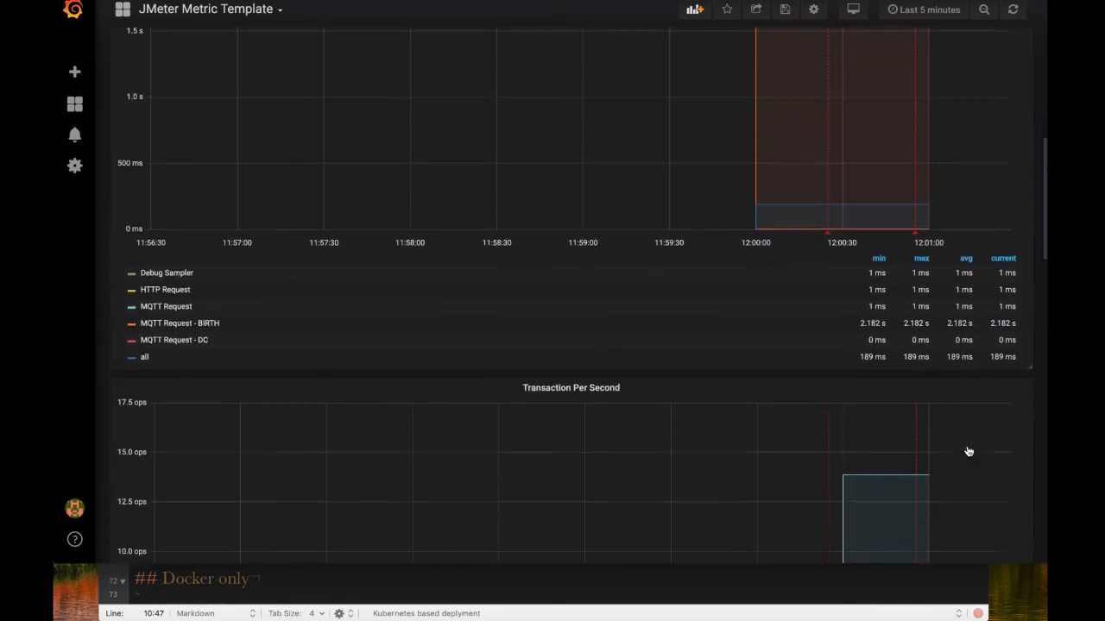
{"action": "scroll", "coordinate": [967, 447], "scroll_direction": "down", "scroll_amount": 5}
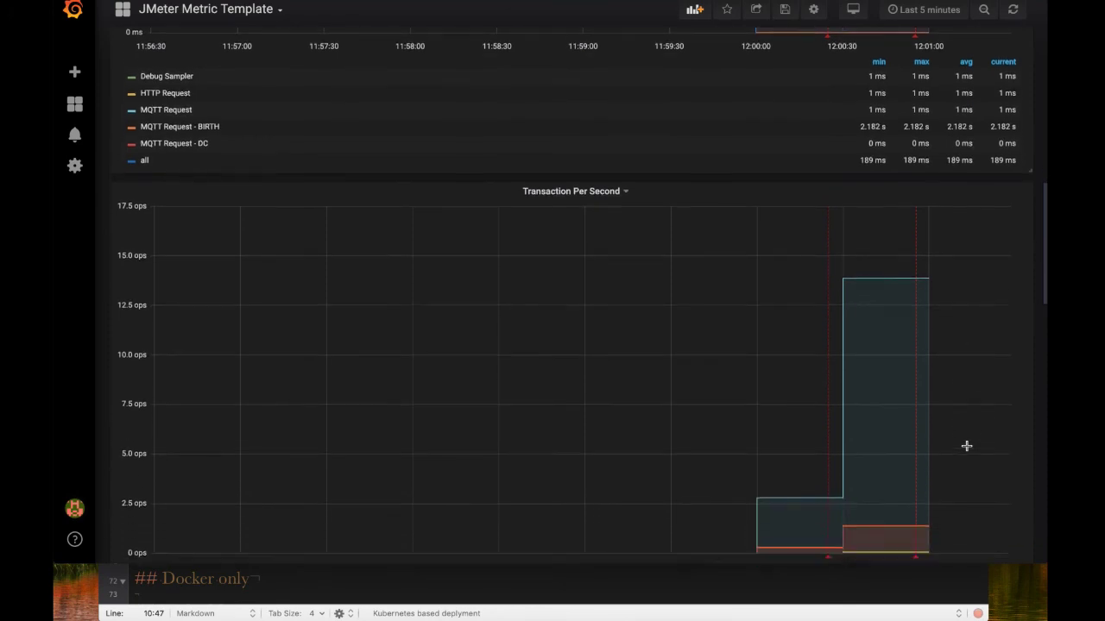
{"action": "scroll", "coordinate": [966, 446], "scroll_direction": "up", "scroll_amount": 2}
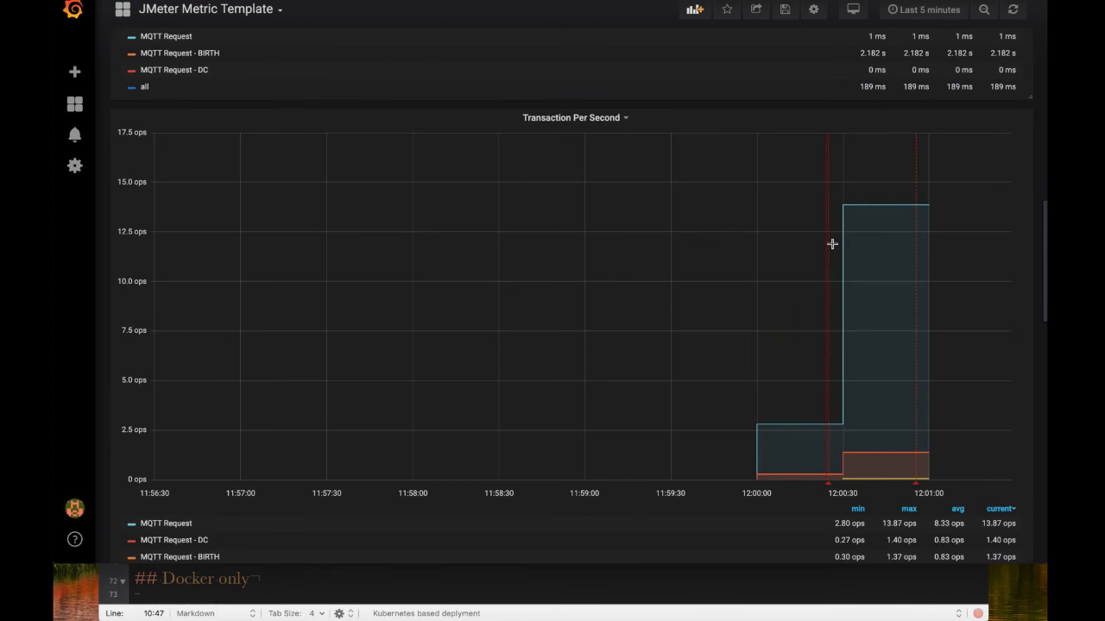
{"action": "scroll", "coordinate": [888, 205], "scroll_direction": "down", "scroll_amount": 8}
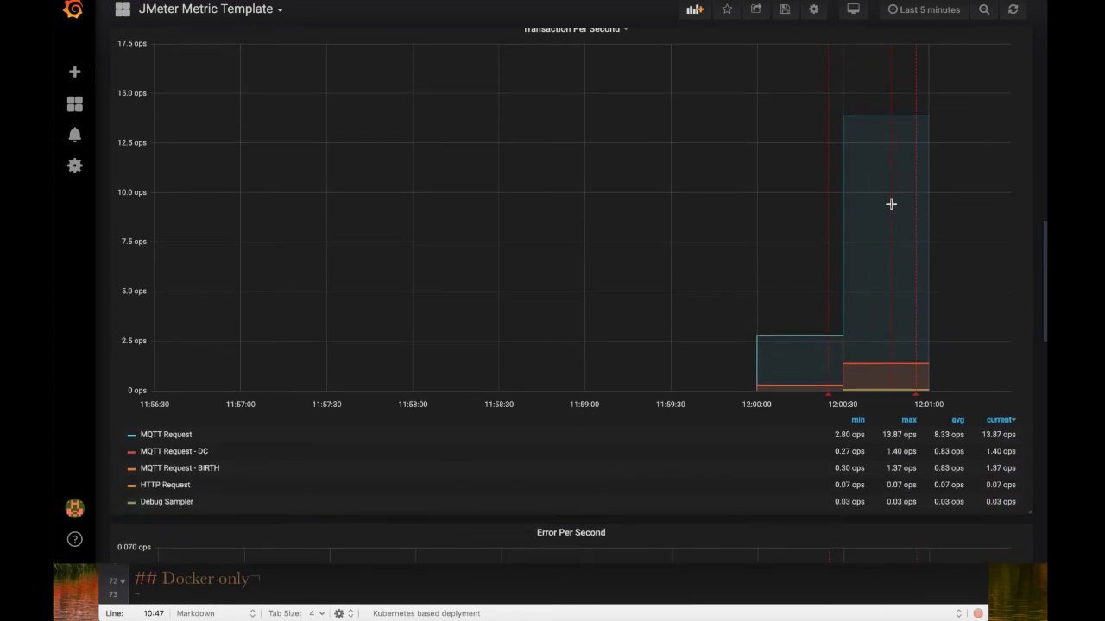
{"action": "scroll", "coordinate": [891, 205], "scroll_direction": "down", "scroll_amount": 5}
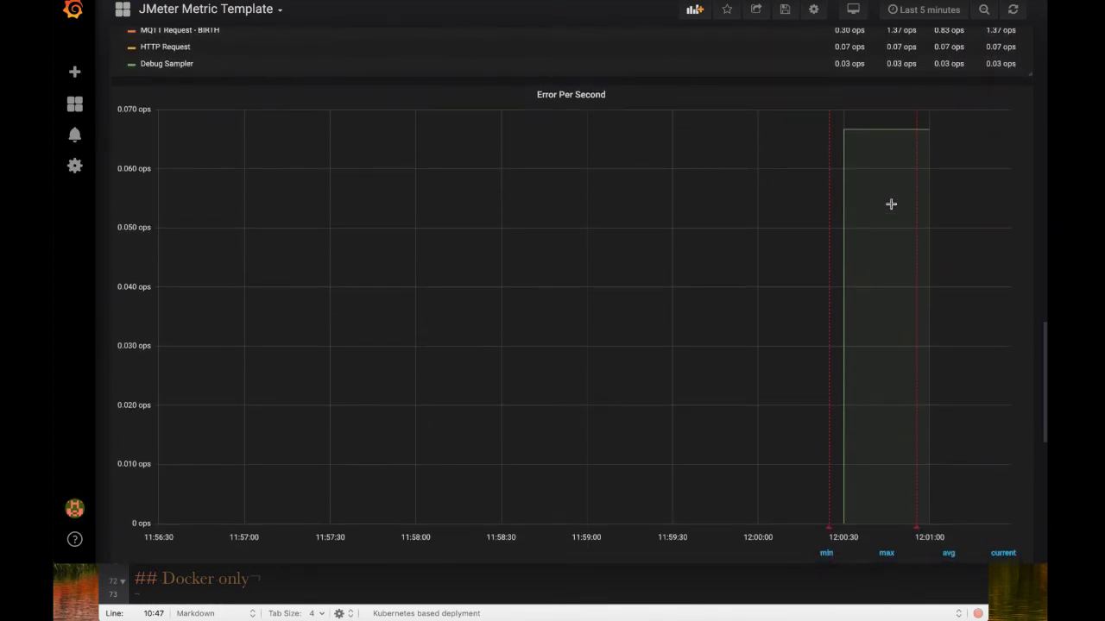
{"action": "scroll", "coordinate": [891, 204], "scroll_direction": "up", "scroll_amount": 1}
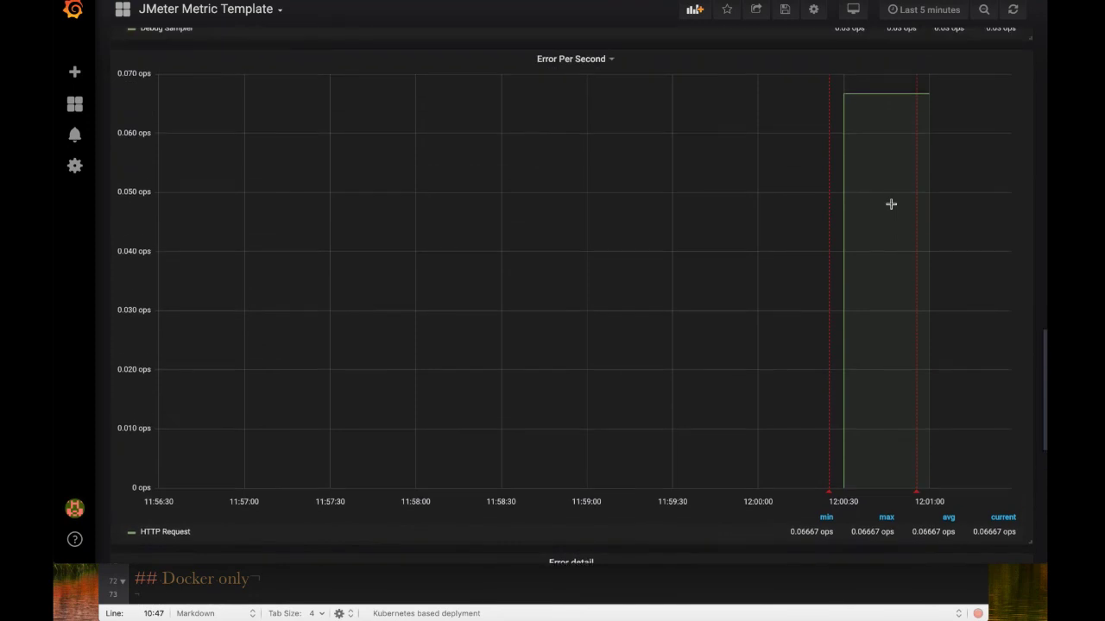
{"action": "scroll", "coordinate": [891, 204], "scroll_direction": "up", "scroll_amount": 1}
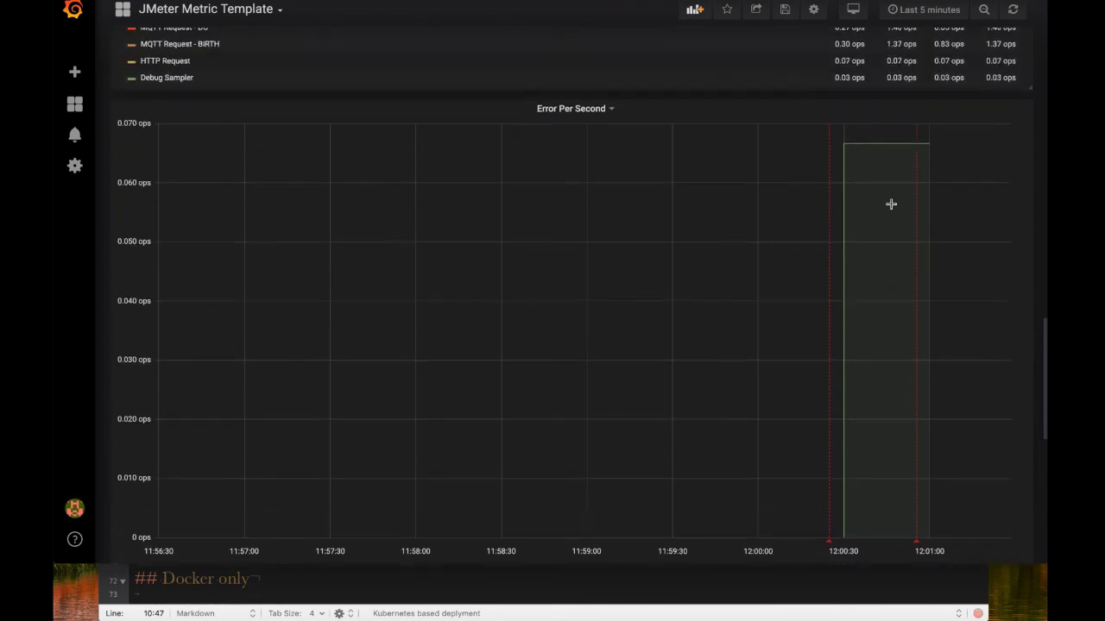
{"action": "scroll", "coordinate": [891, 204], "scroll_direction": "down", "scroll_amount": 10}
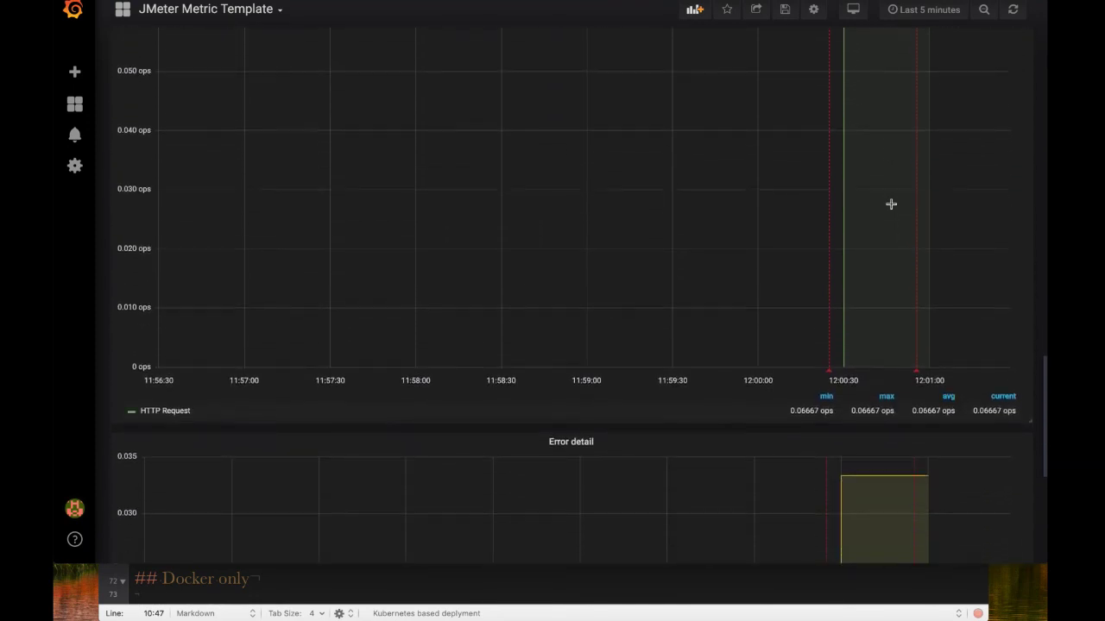
{"action": "scroll", "coordinate": [891, 204], "scroll_direction": "down", "scroll_amount": 2}
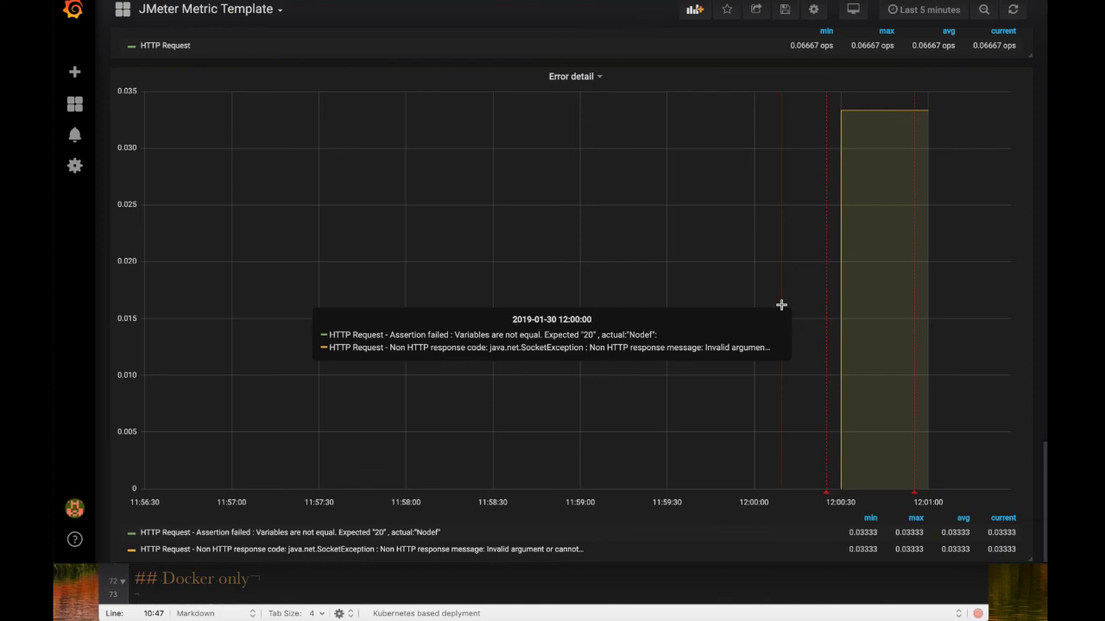
{"action": "scroll", "coordinate": [781, 304], "scroll_direction": "up", "scroll_amount": 15}
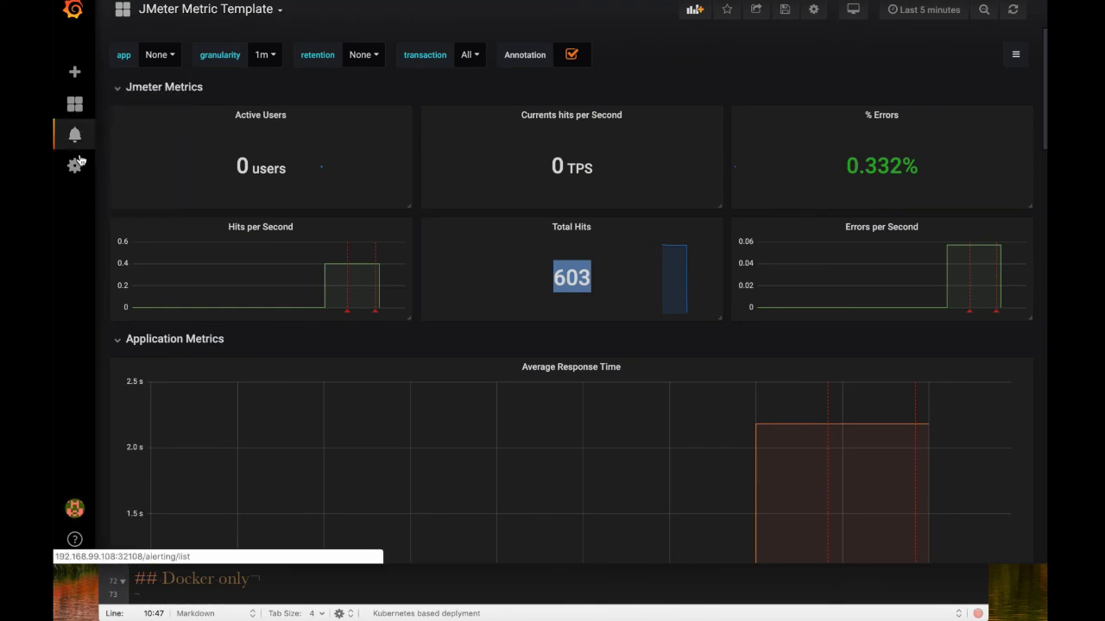
Open the jmeterdb data source and highlight its URL host 172.17.0.6 and port 8086.
{"action": "mouse_move", "coordinate": [77, 164]}
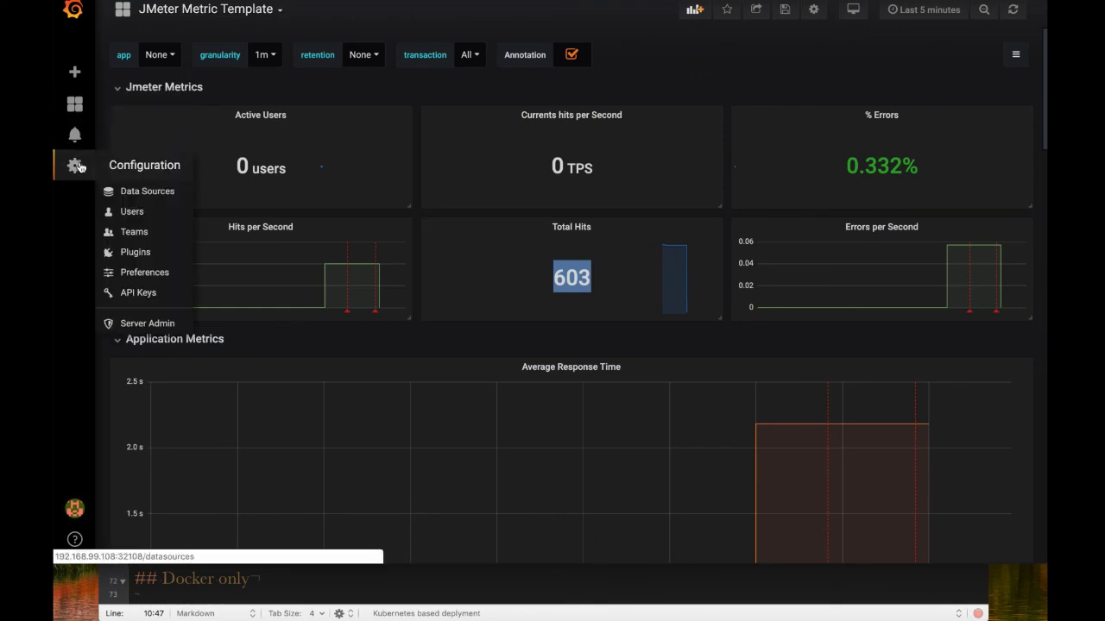
{"action": "left_click", "coordinate": [135, 194]}
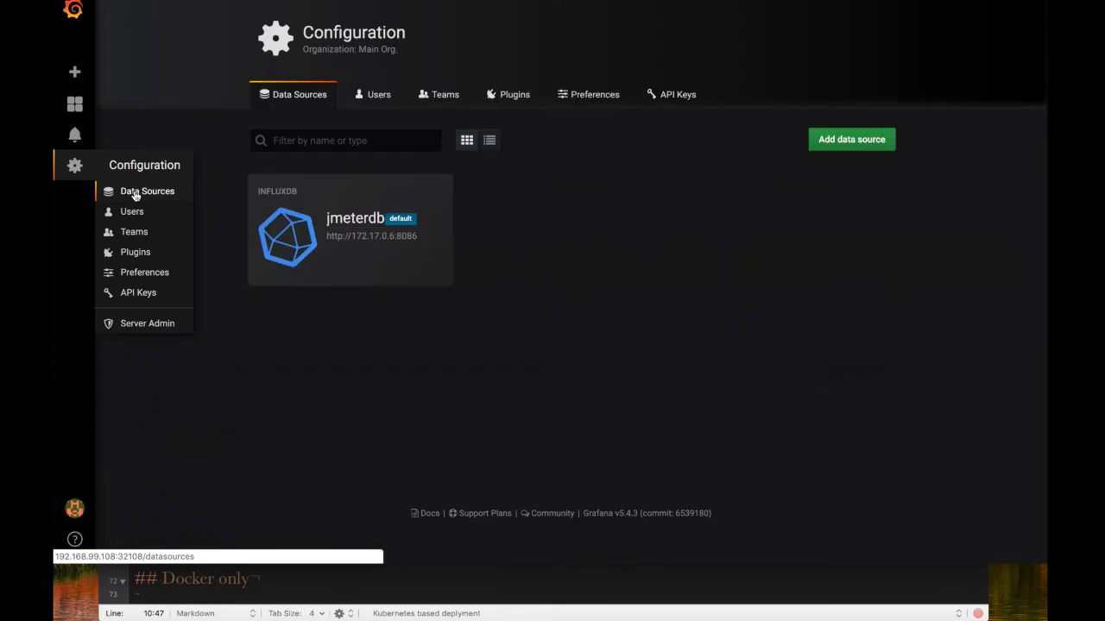
{"action": "left_click", "coordinate": [356, 220]}
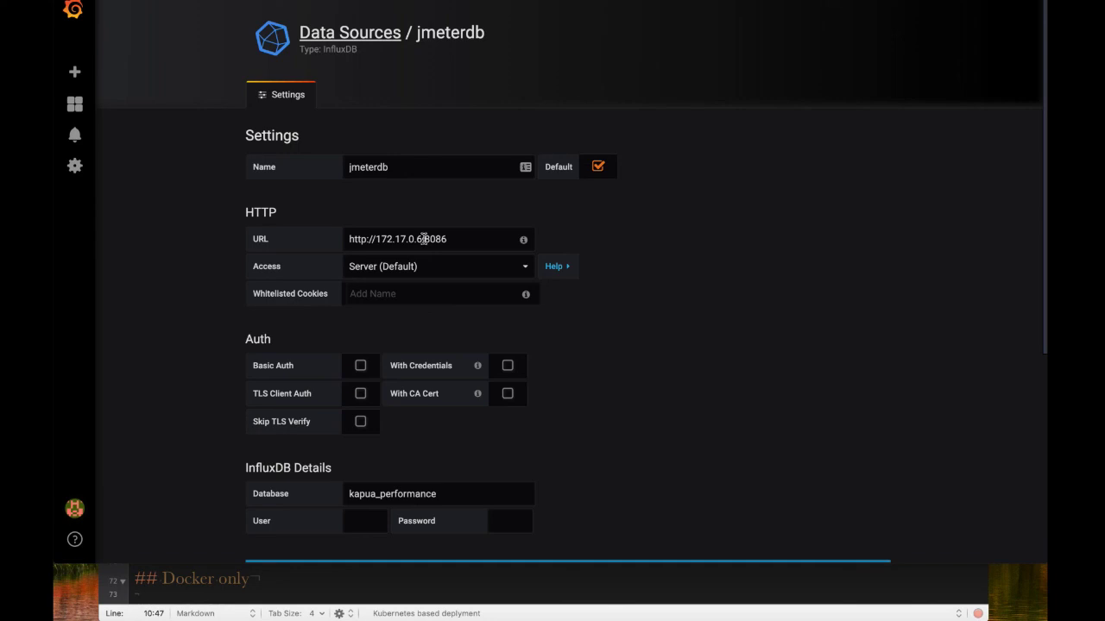
{"action": "left_click_drag", "start_coordinate": [424, 239], "coordinate": [373, 239]}
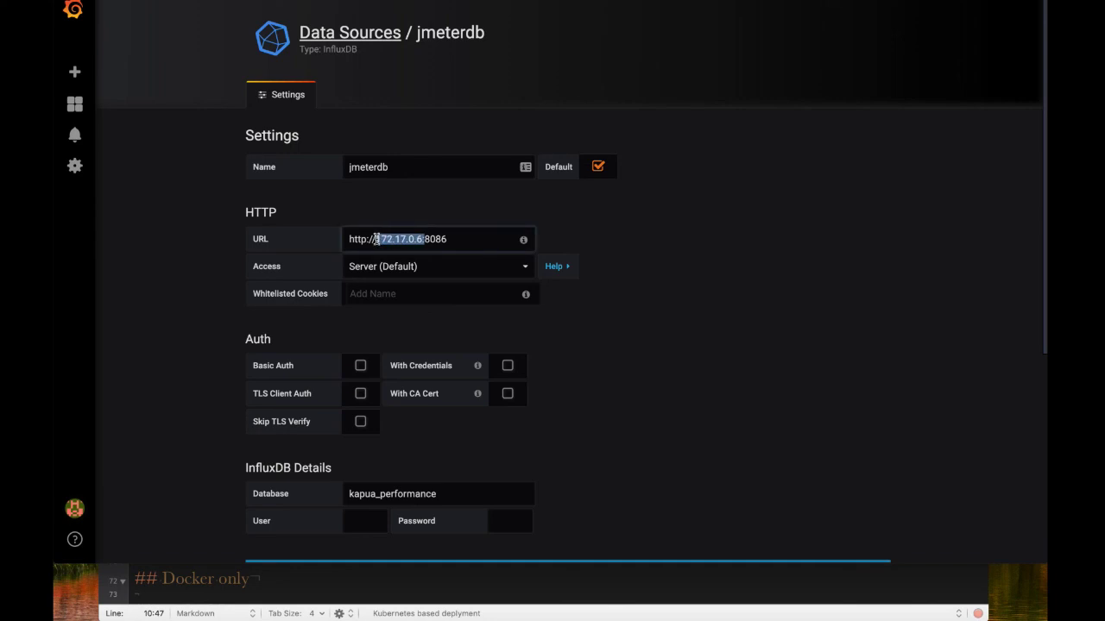
{"action": "left_click_drag", "start_coordinate": [448, 240], "coordinate": [419, 239]}
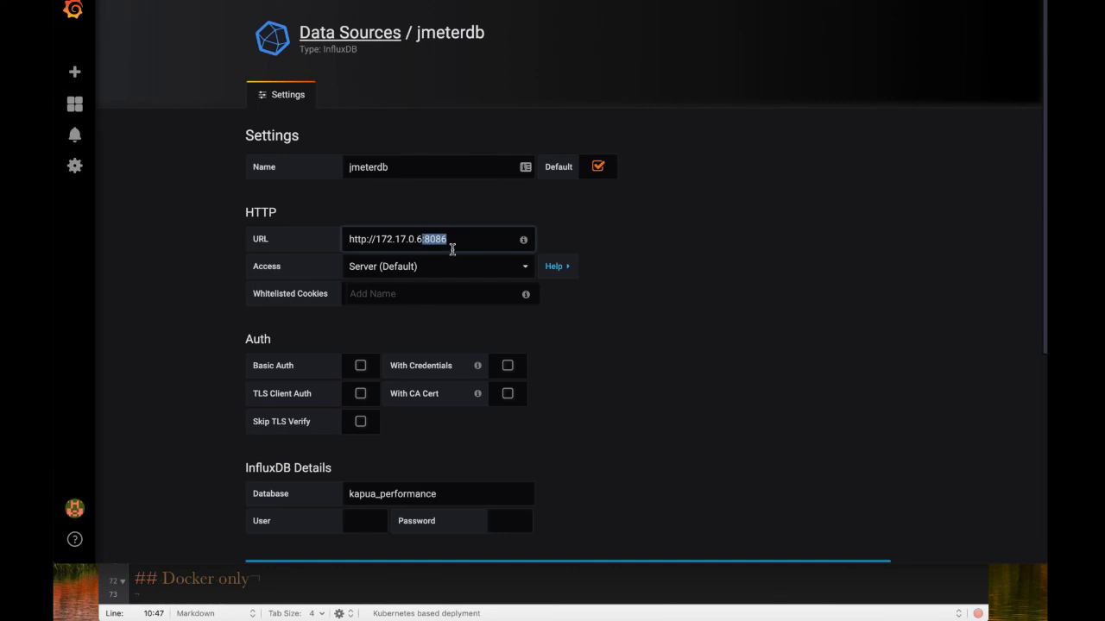
{"action": "scroll", "coordinate": [511, 257], "scroll_direction": "down", "scroll_amount": 2}
{"action": "scroll", "coordinate": [507, 259], "scroll_direction": "down", "scroll_amount": 4}
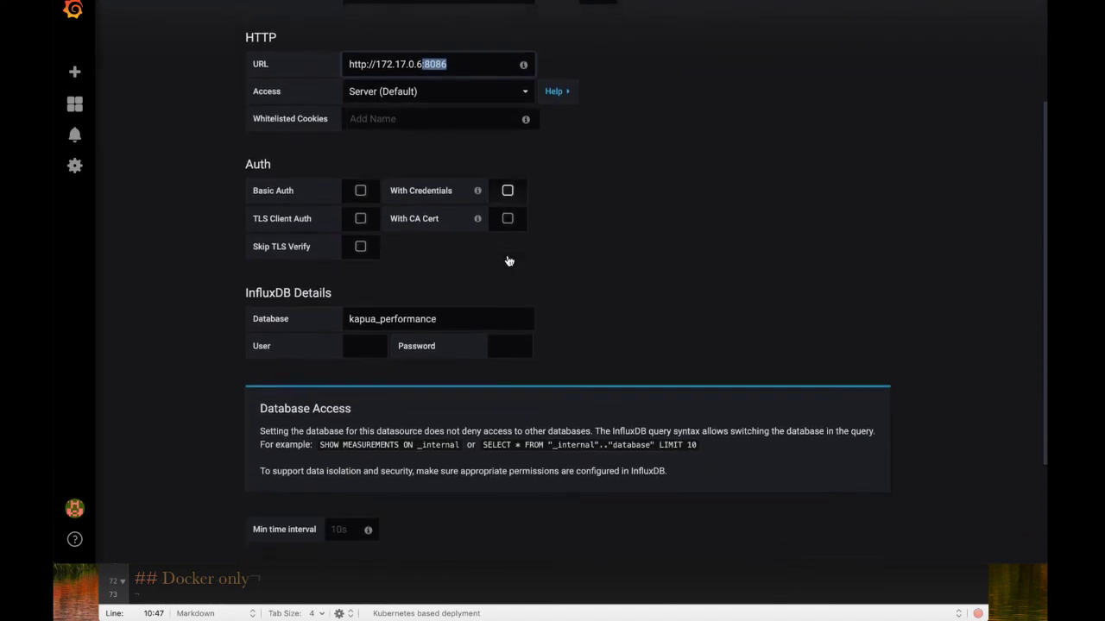
{"action": "scroll", "coordinate": [507, 255], "scroll_direction": "up", "scroll_amount": 2}
{"action": "scroll", "coordinate": [507, 255], "scroll_direction": "up", "scroll_amount": 3}
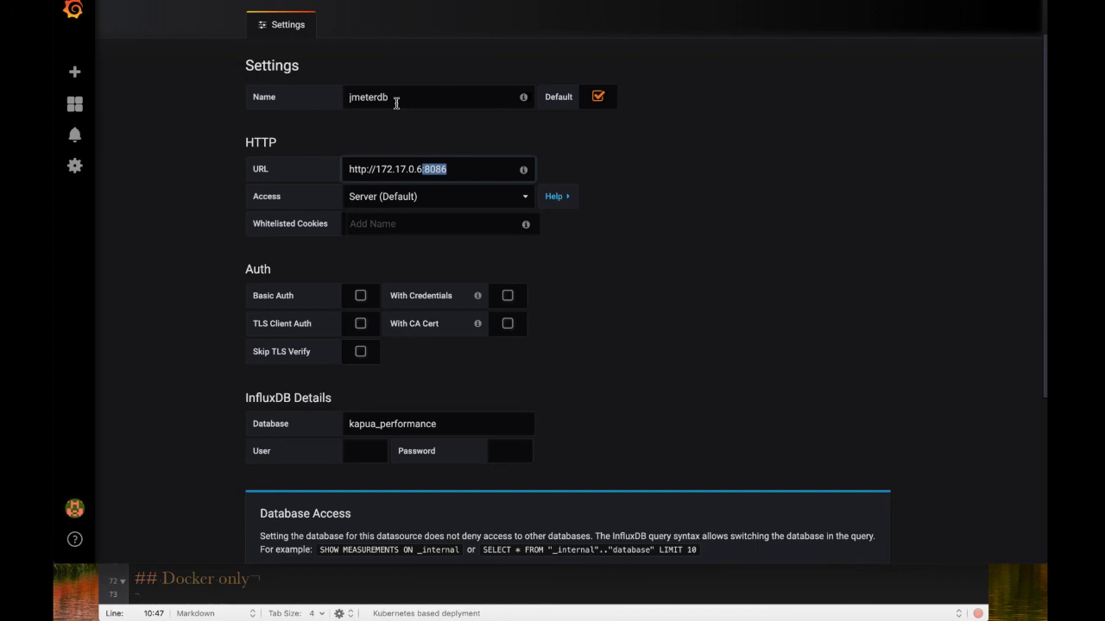
{"action": "scroll", "coordinate": [396, 102], "scroll_direction": "up", "scroll_amount": 2}
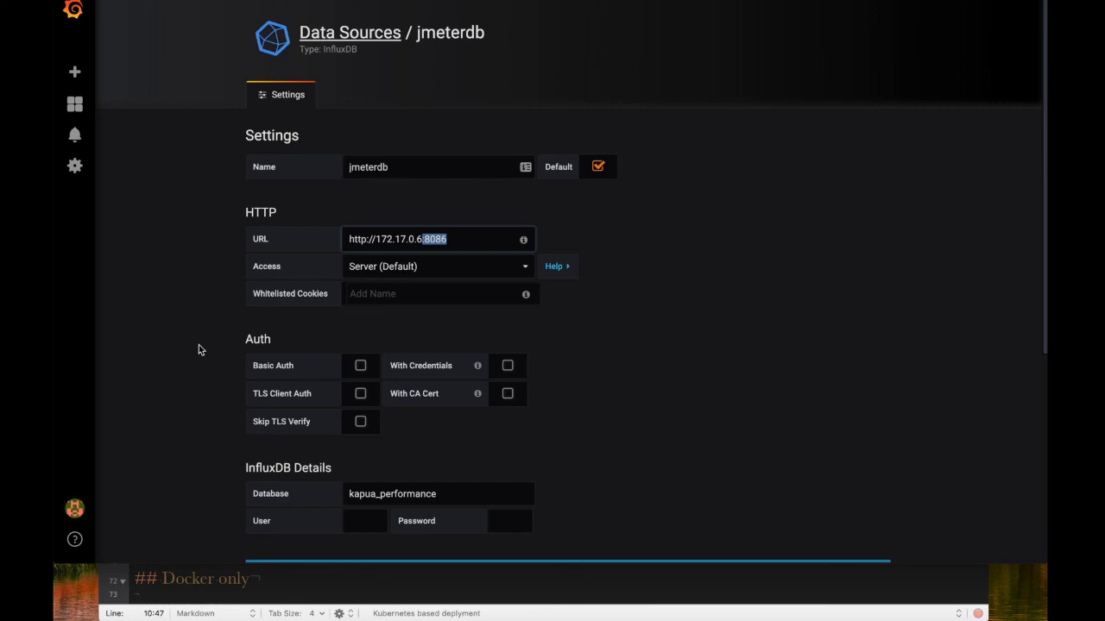
Bring the Kubernetes Dashboard's default namespace Overview to the front.
{"action": "left_click", "coordinate": [215, 2]}
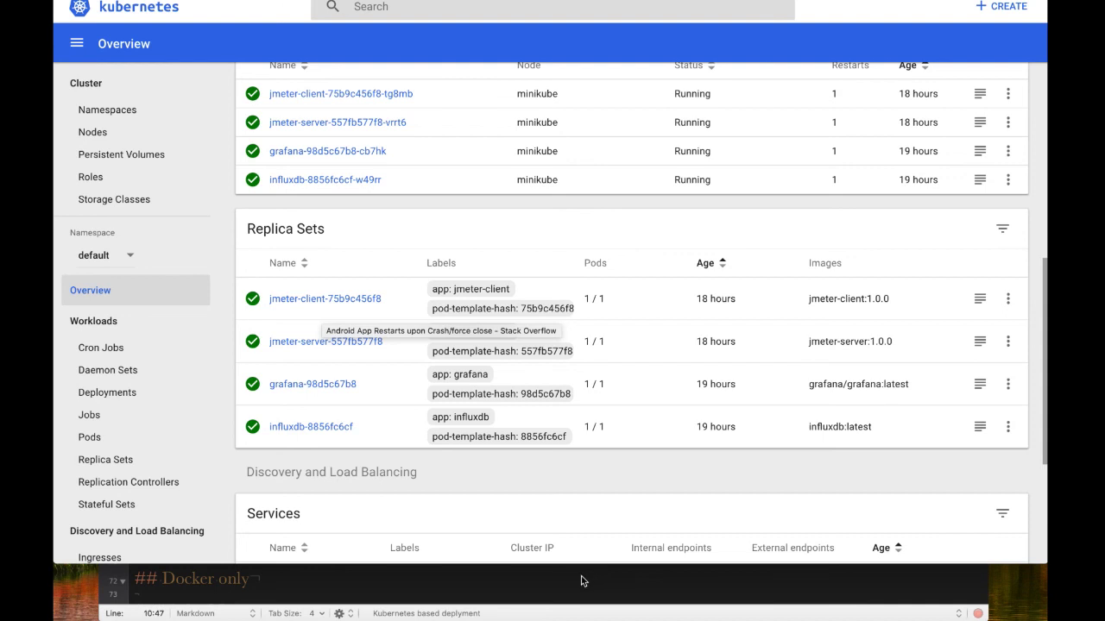
In the jmeter-client terminal, recall the MQTT.jmx jmeter command and add a comma after remote host 172.17.0.7.
{"action": "key", "text": "super+Tab"}
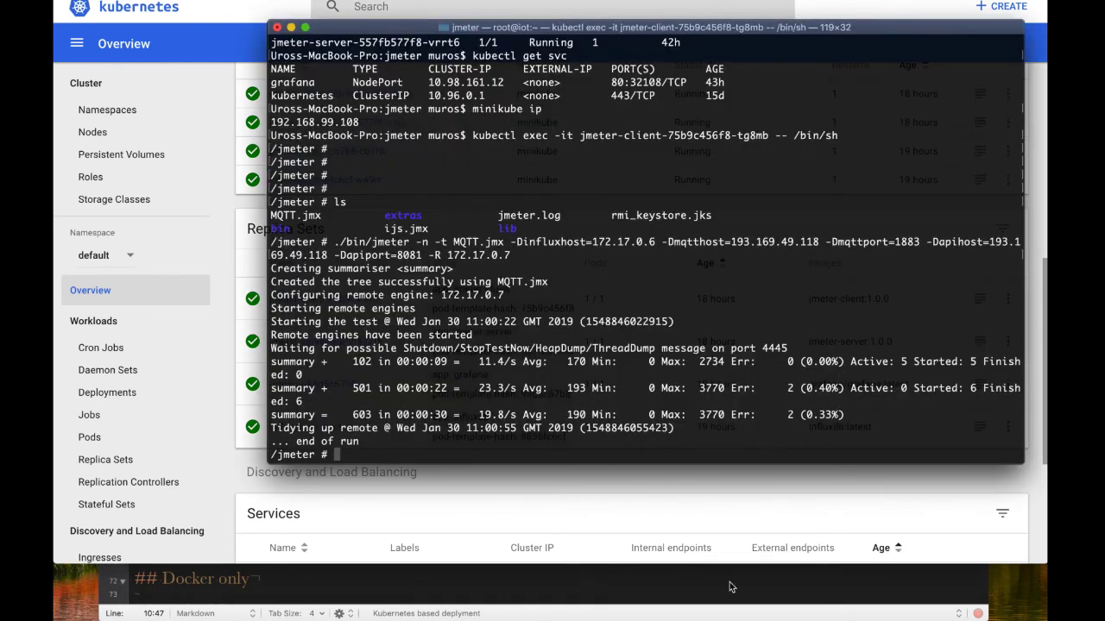
{"action": "key", "text": "Up"}
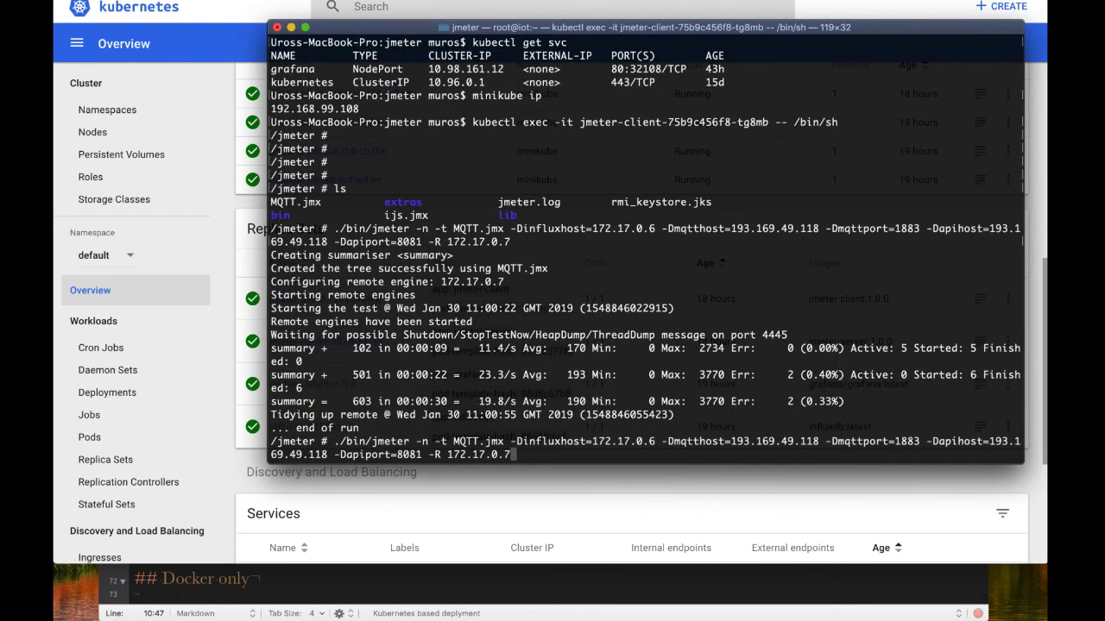
{"action": "type", "text": ","}
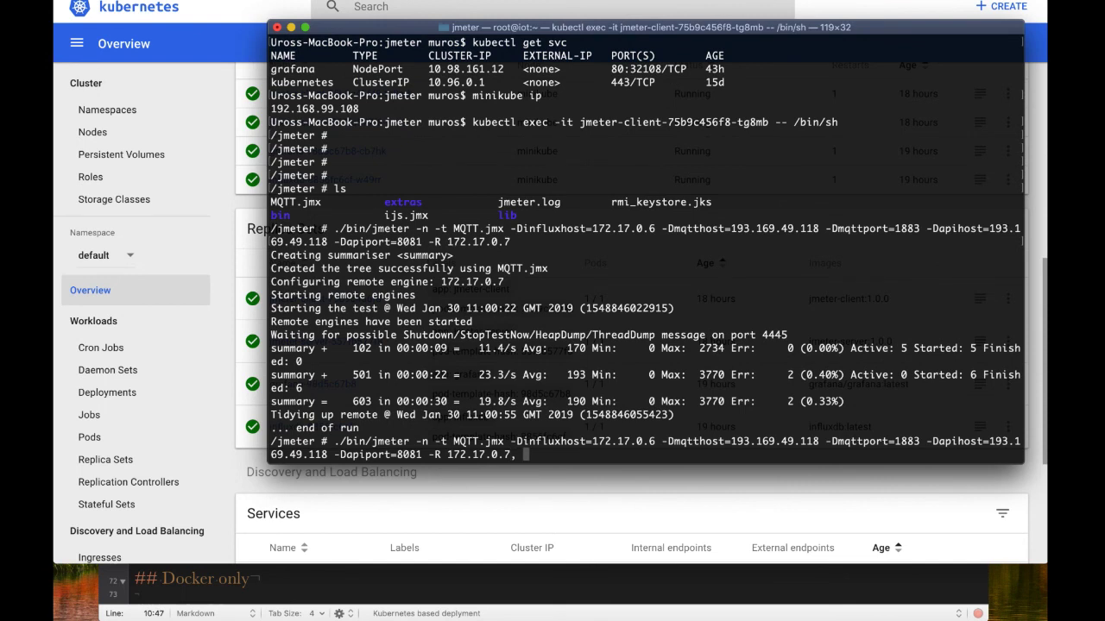